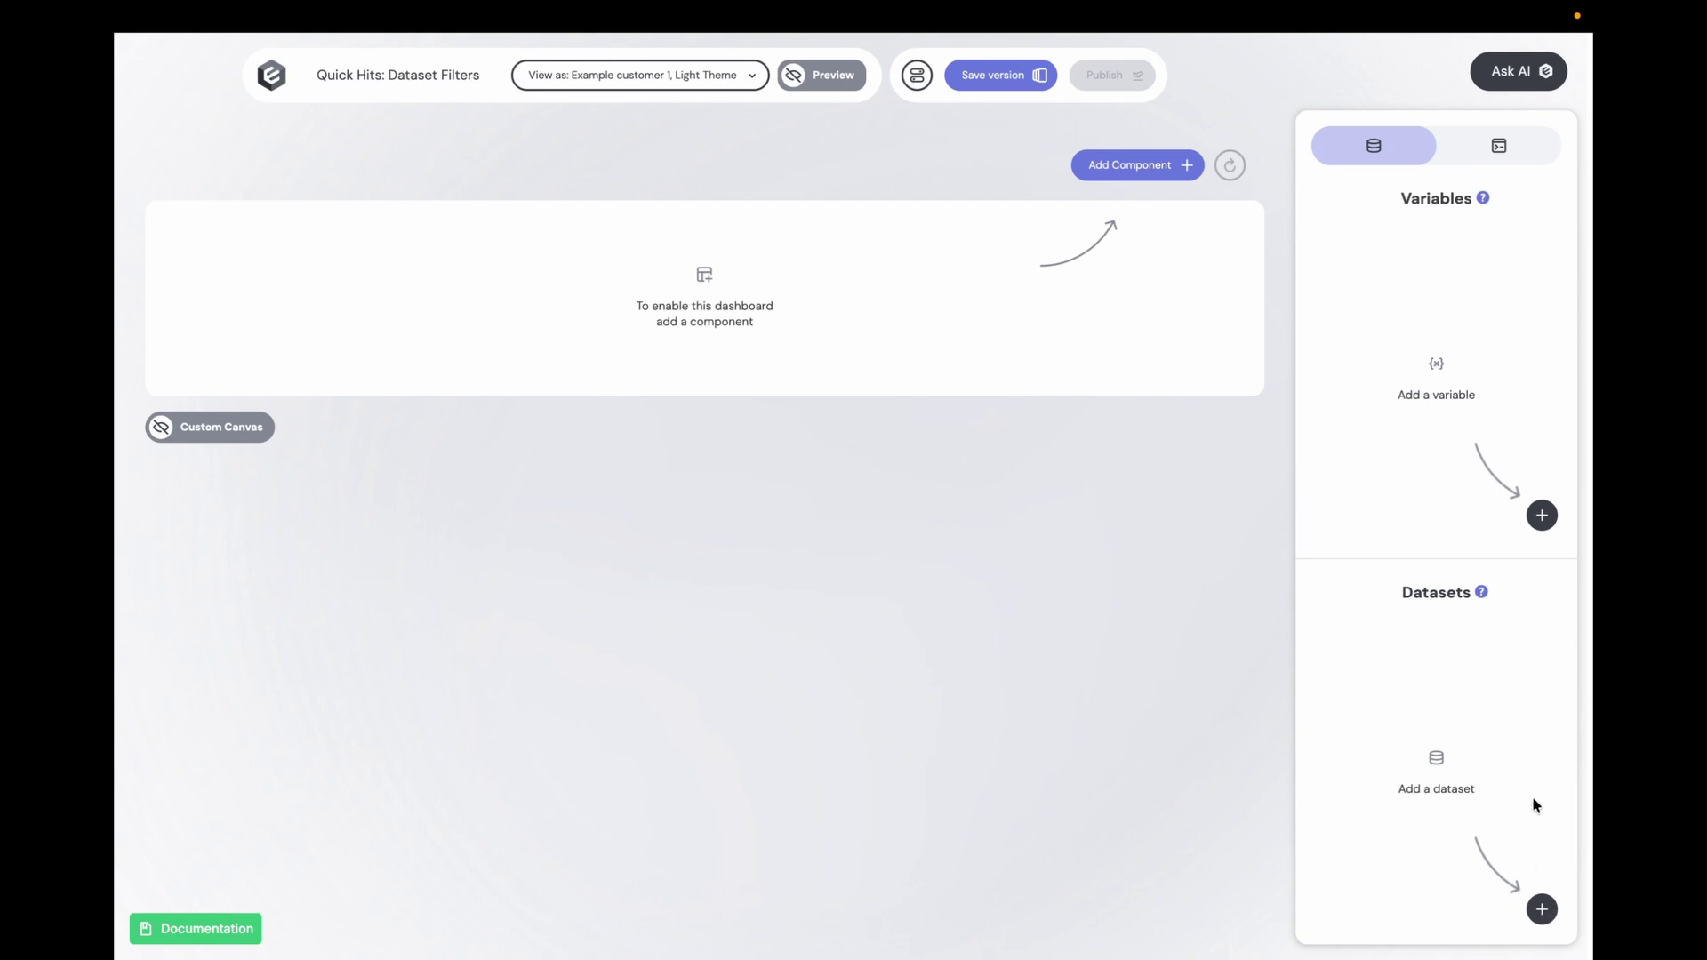
Step: Create a dataset named Orders based on the Orders data model
left_click(1542, 912)
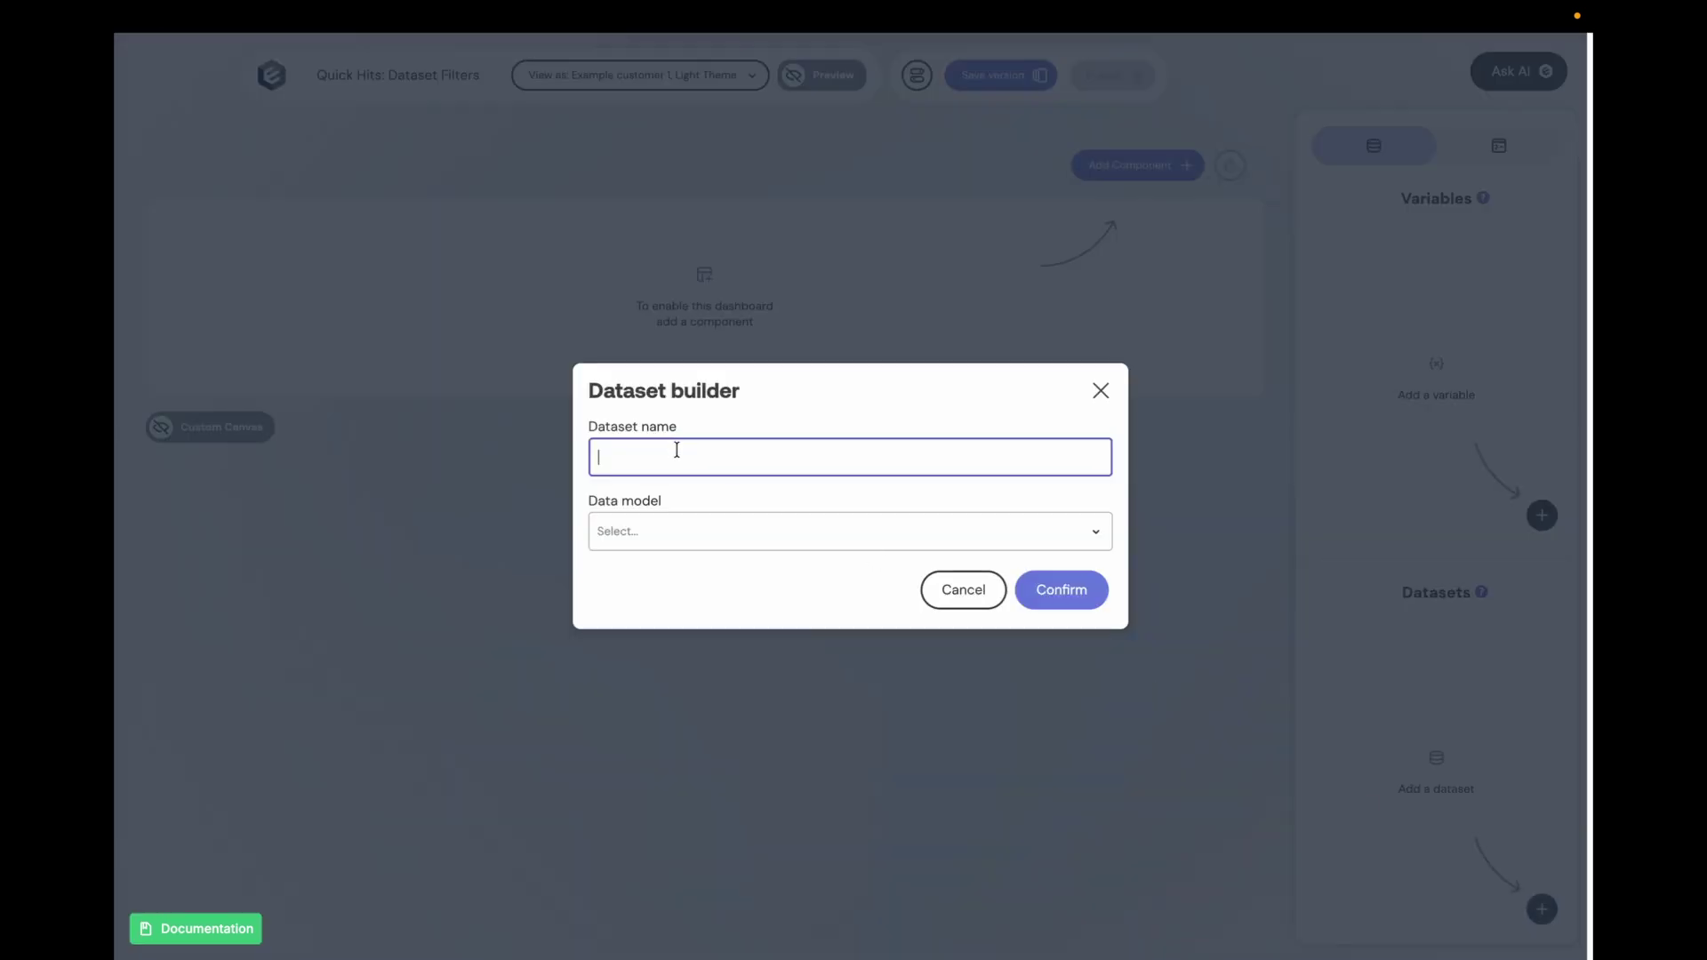
type("orders")
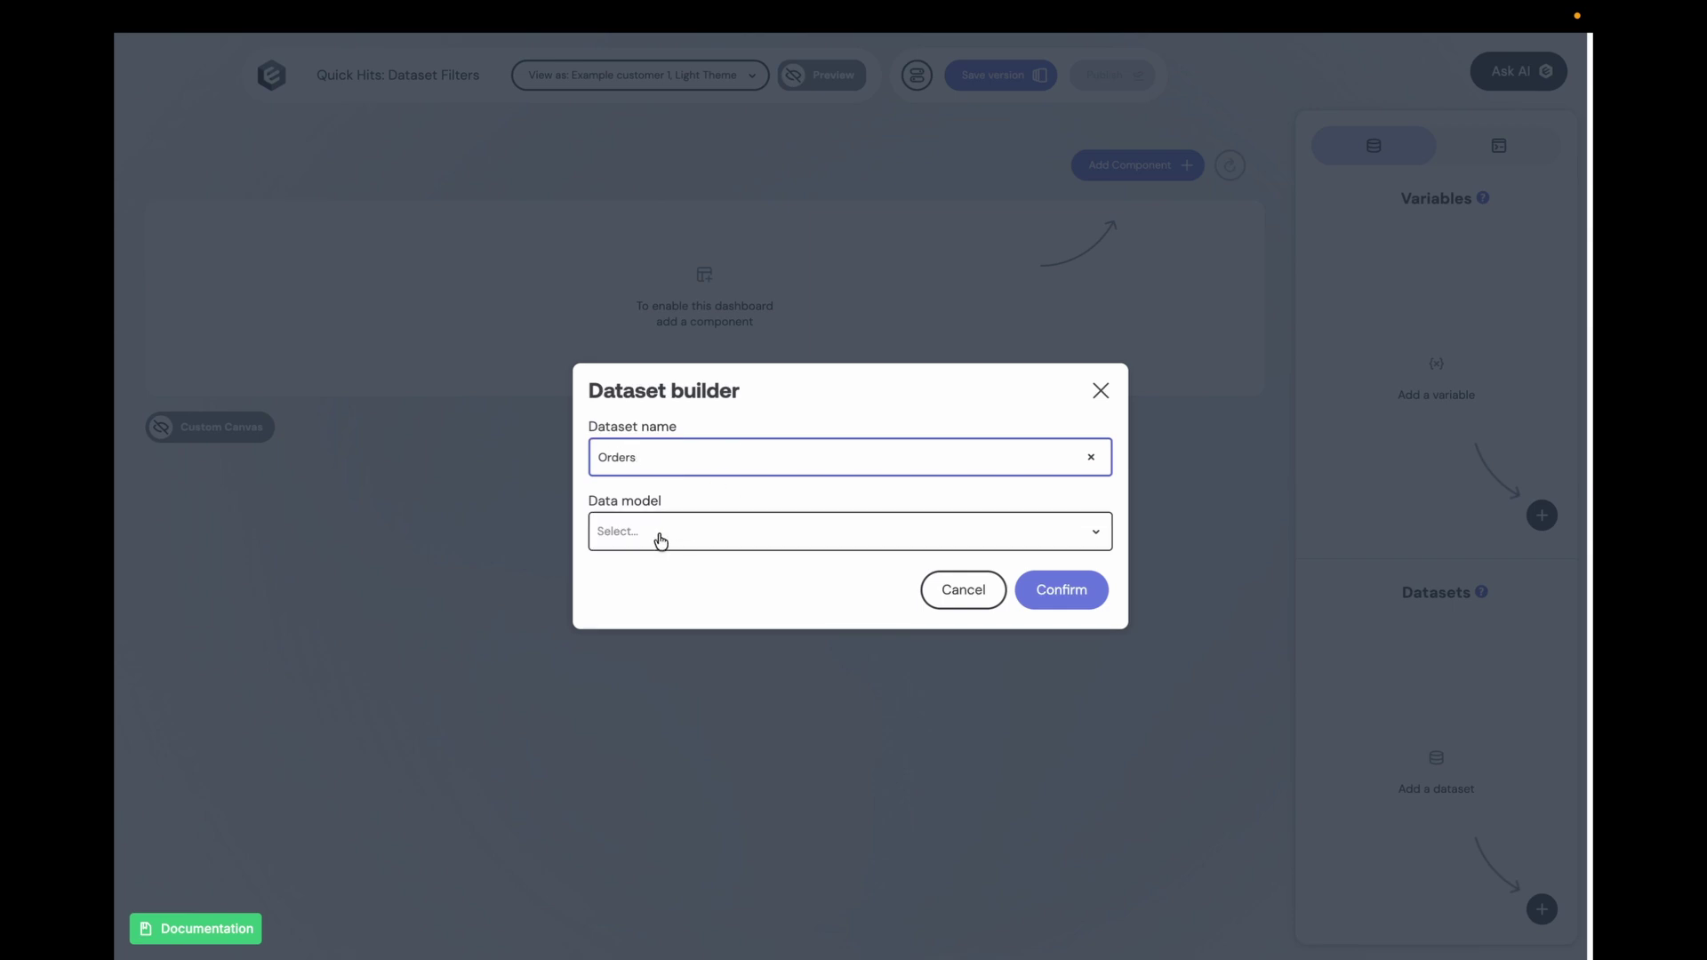
left_click(655, 537)
left_click(627, 674)
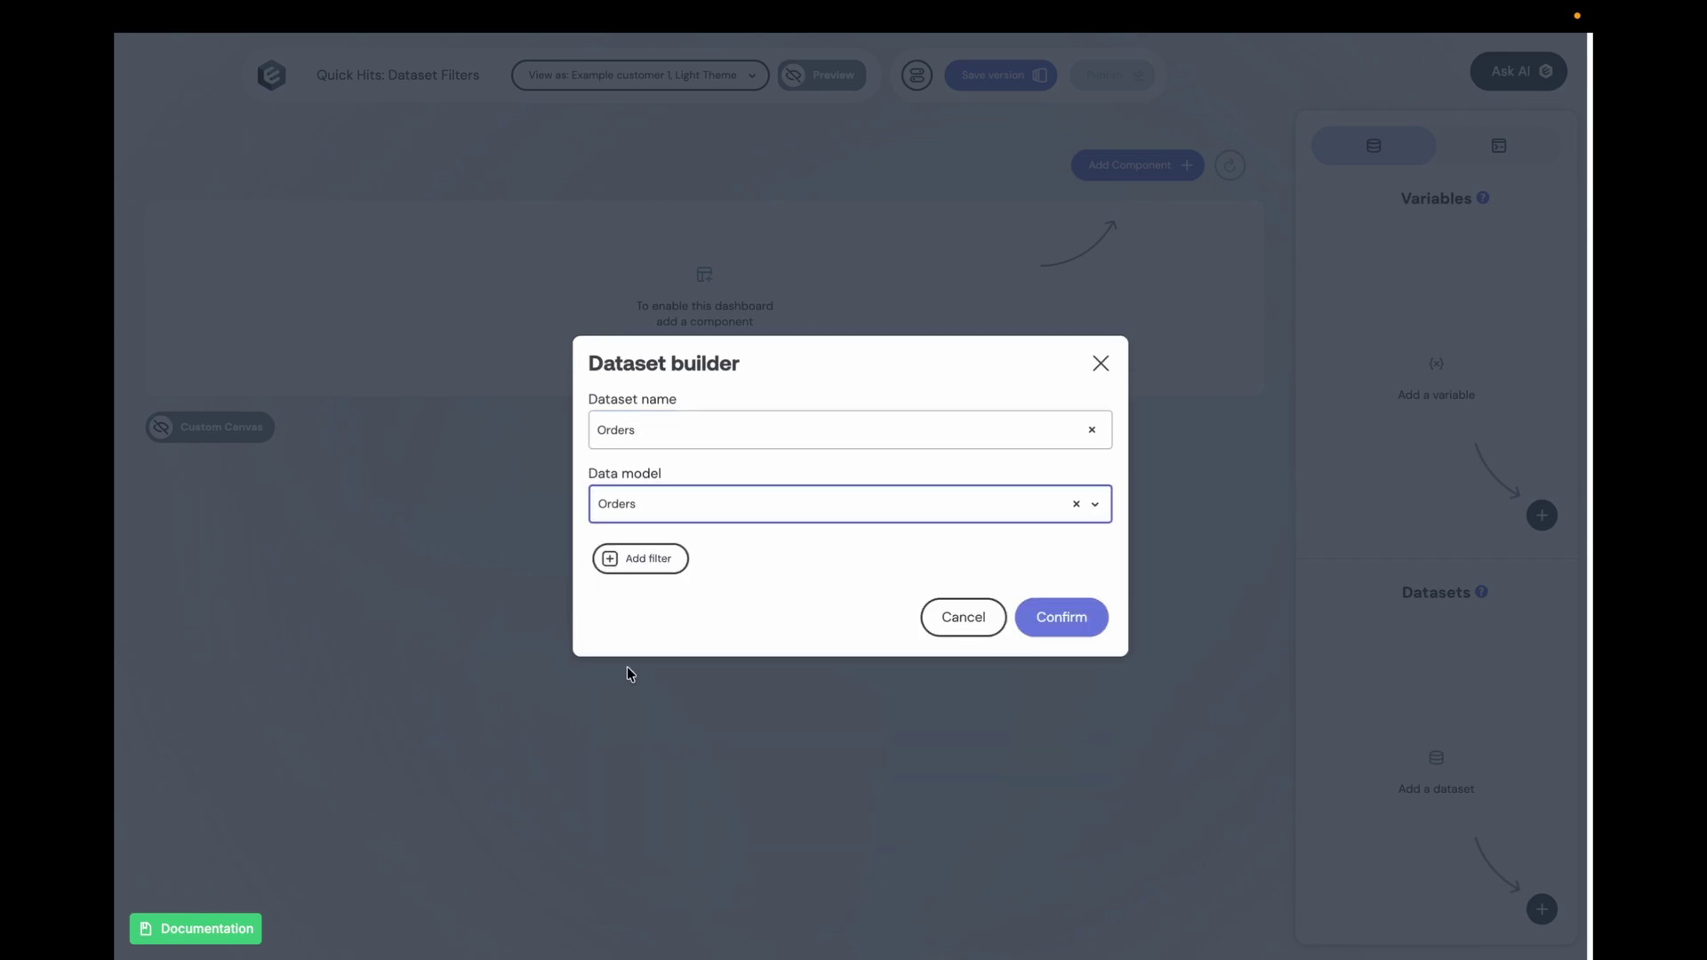
left_click(1046, 615)
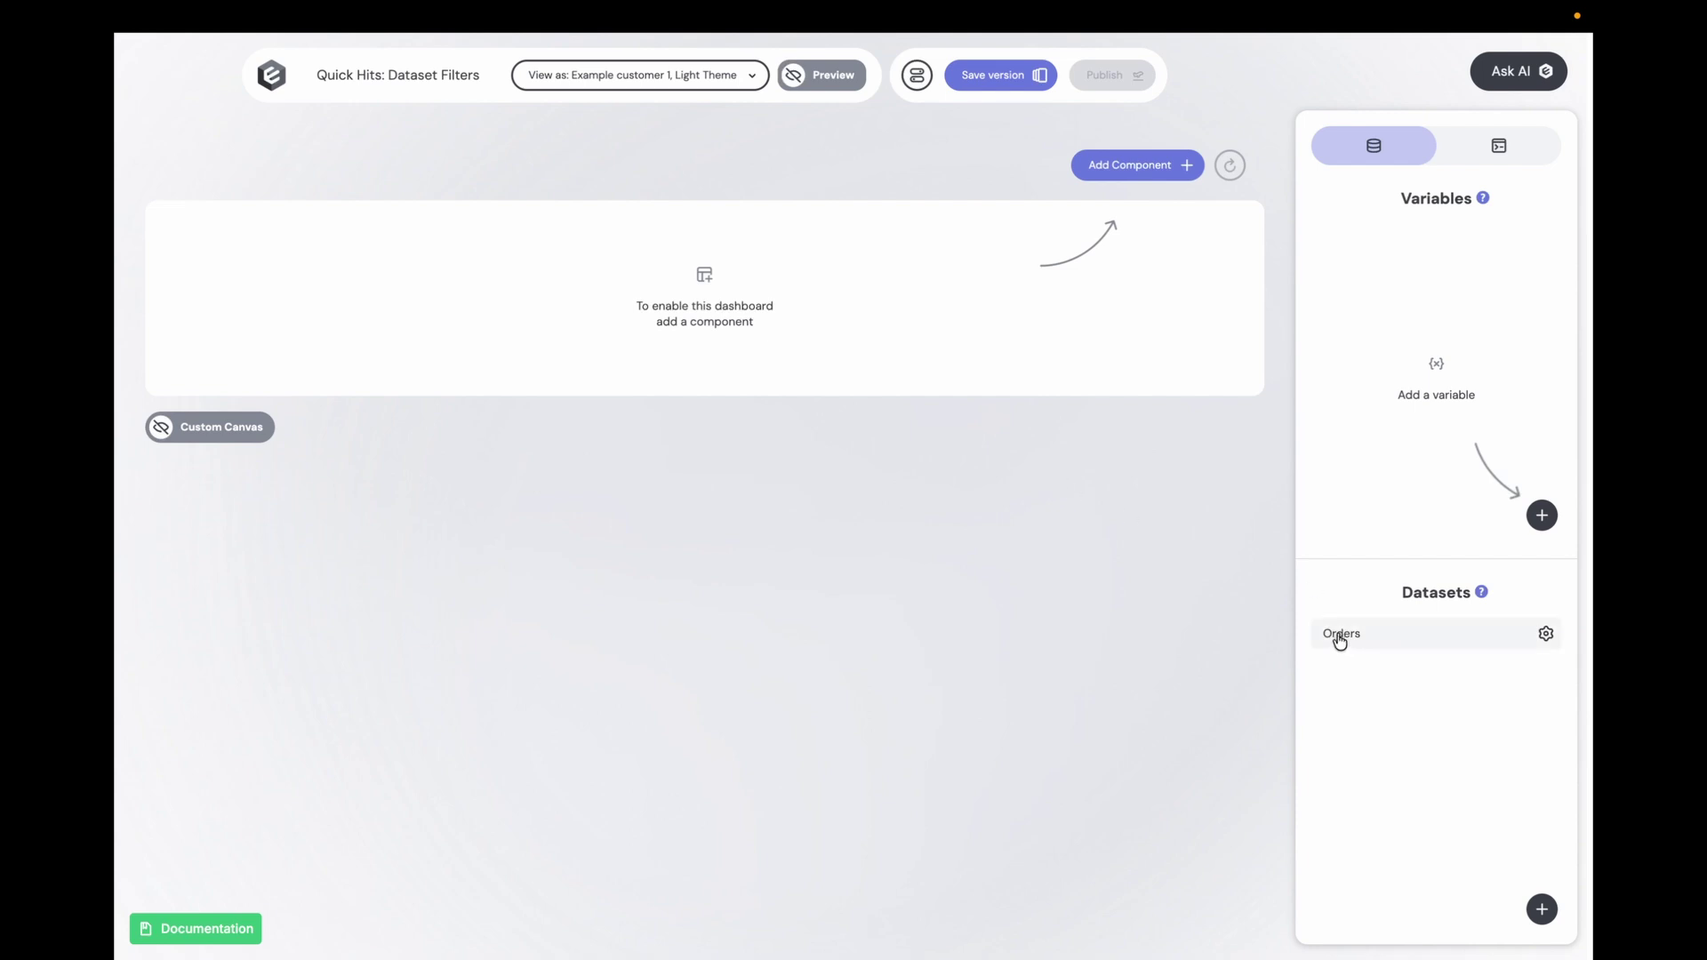
Step: Add a Single Select Field component that uses the Orders dataset and loads its values from the My customers Country of origin dimension
left_click(1115, 171)
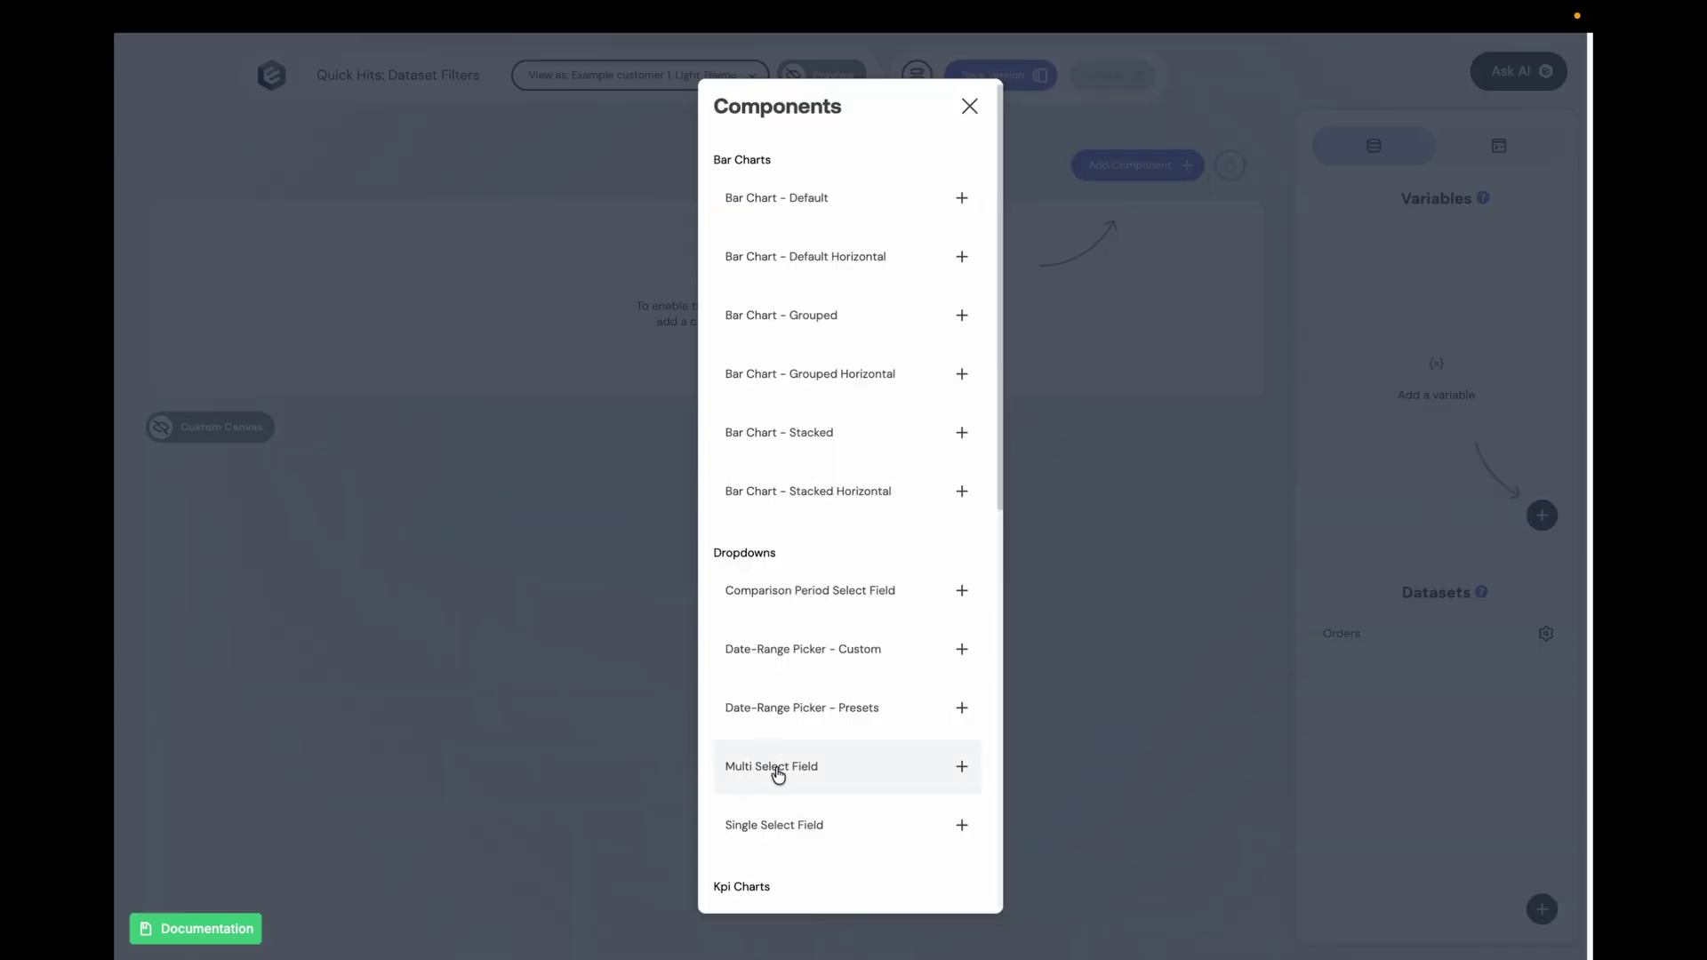
left_click(788, 828)
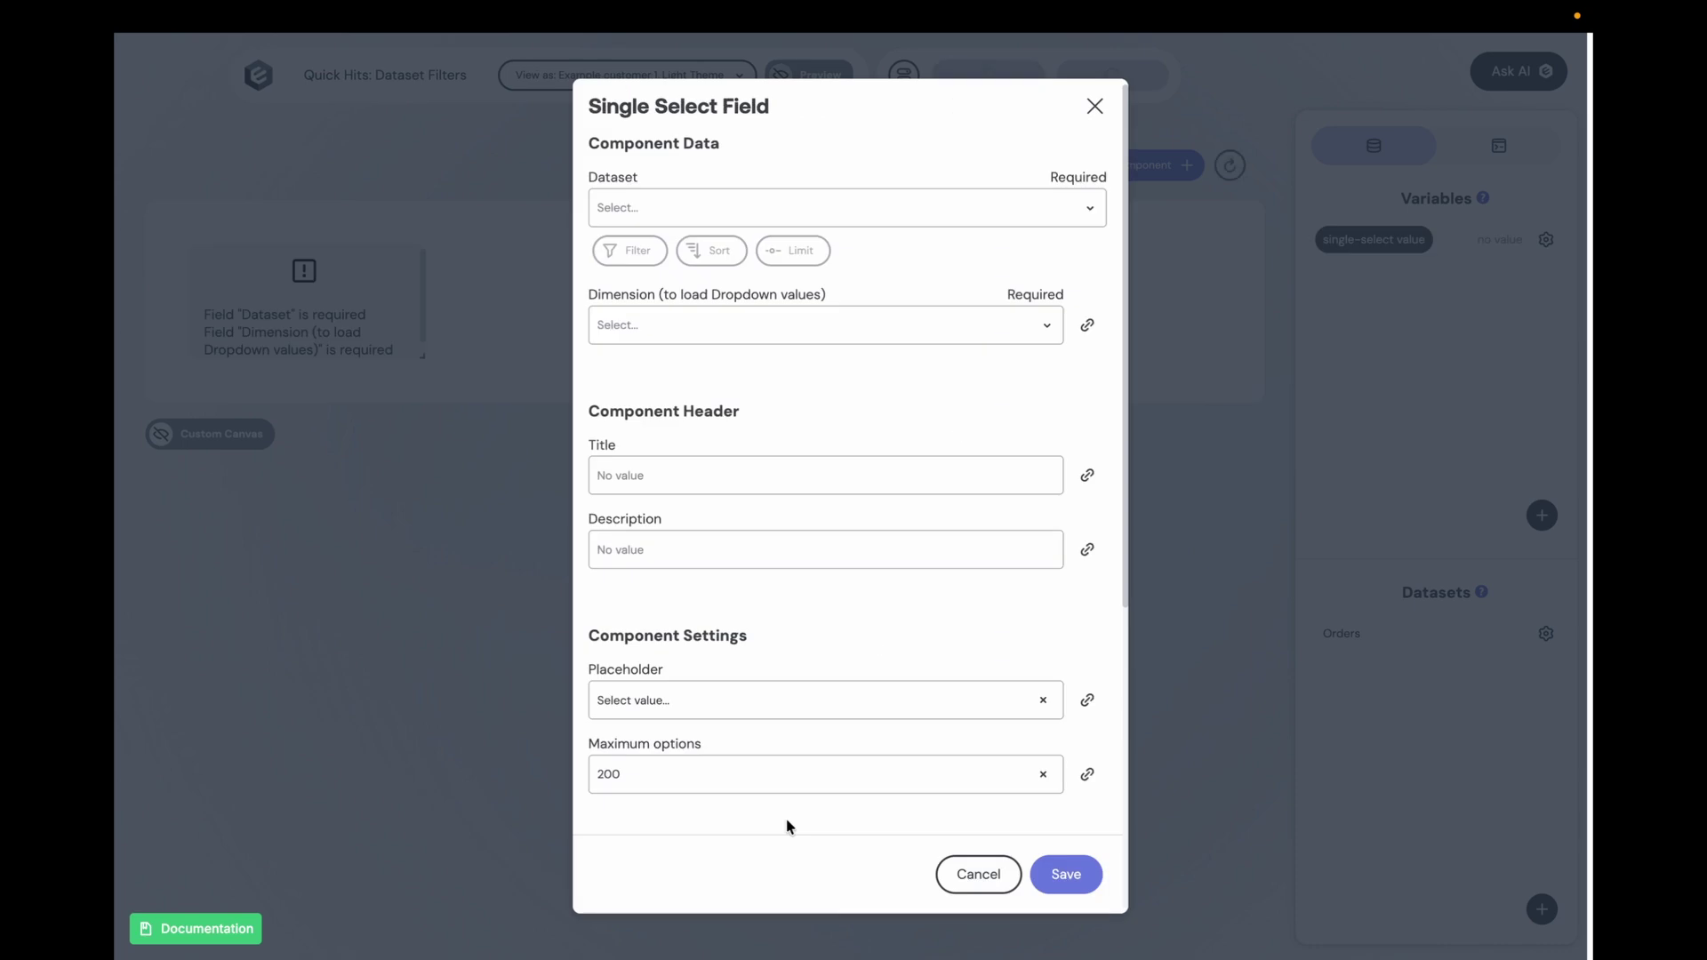
left_click(659, 209)
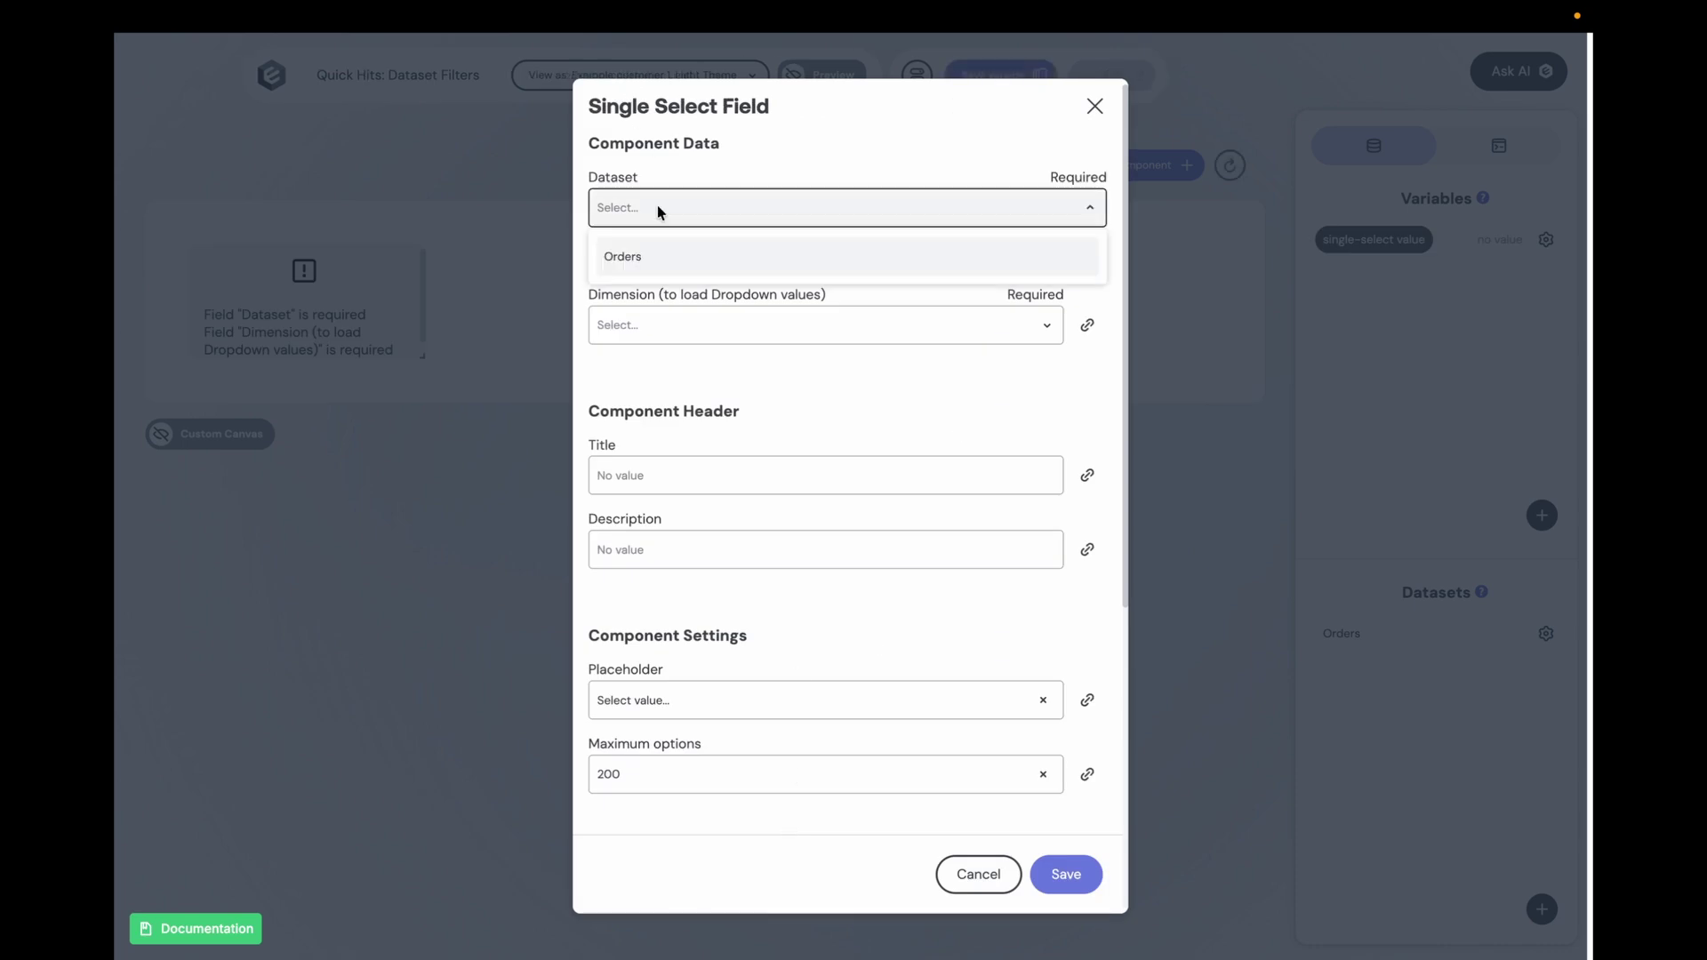
left_click(621, 261)
left_click(642, 322)
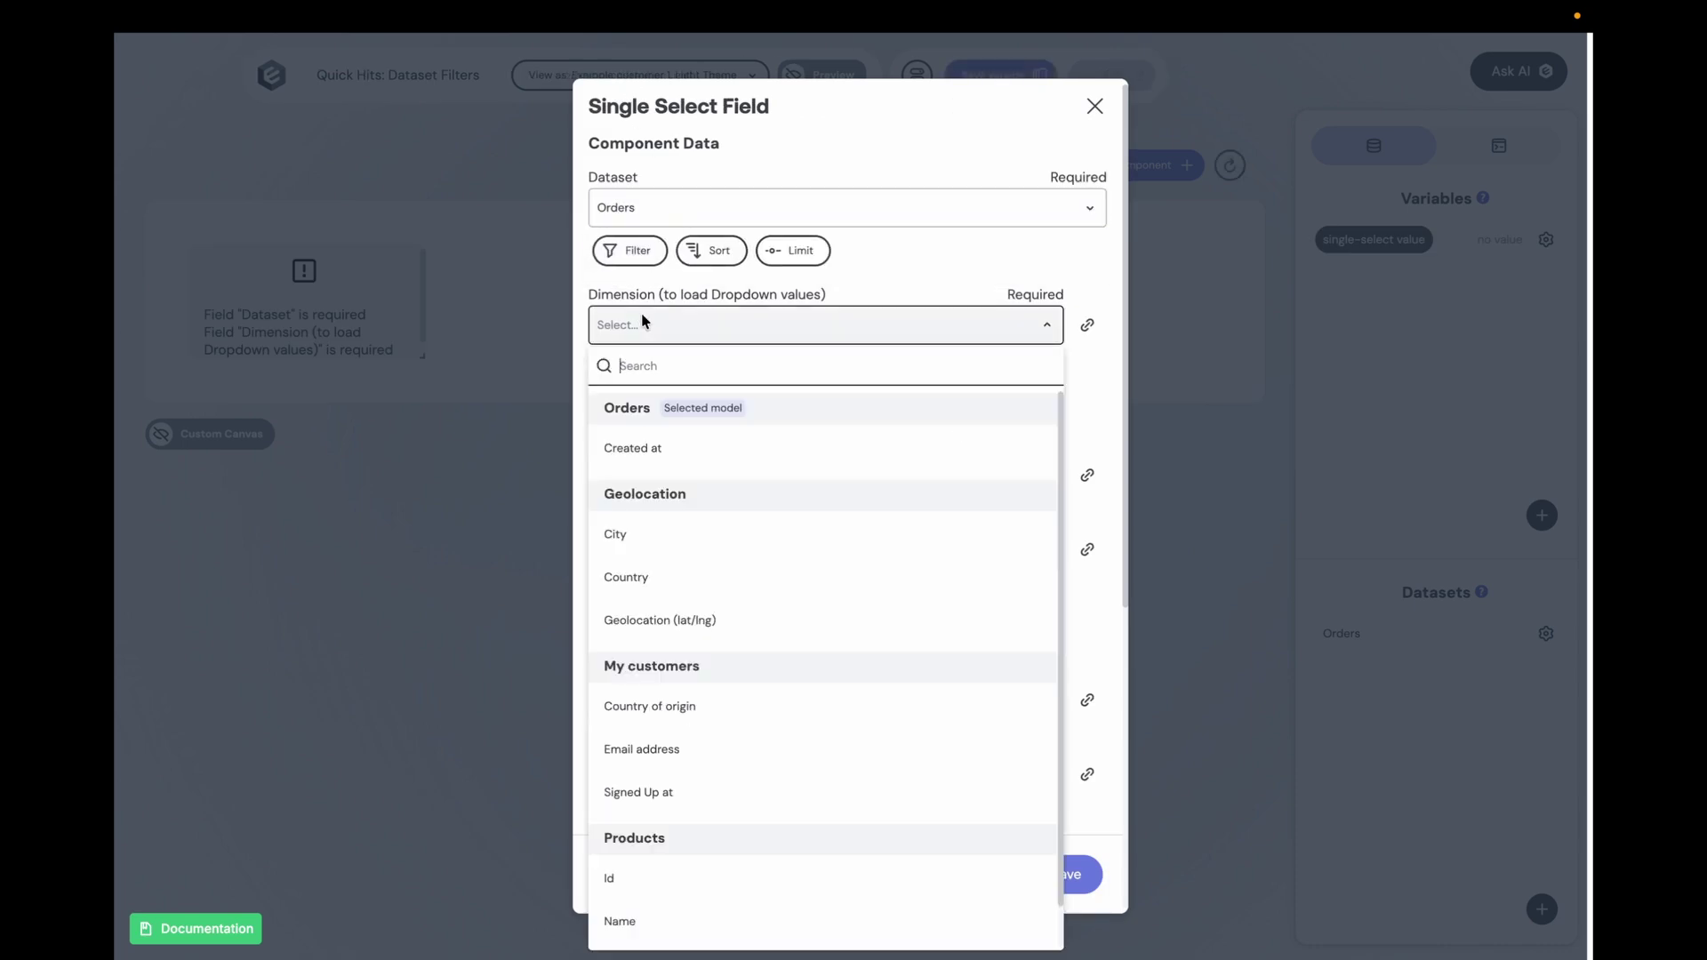
left_click(663, 708)
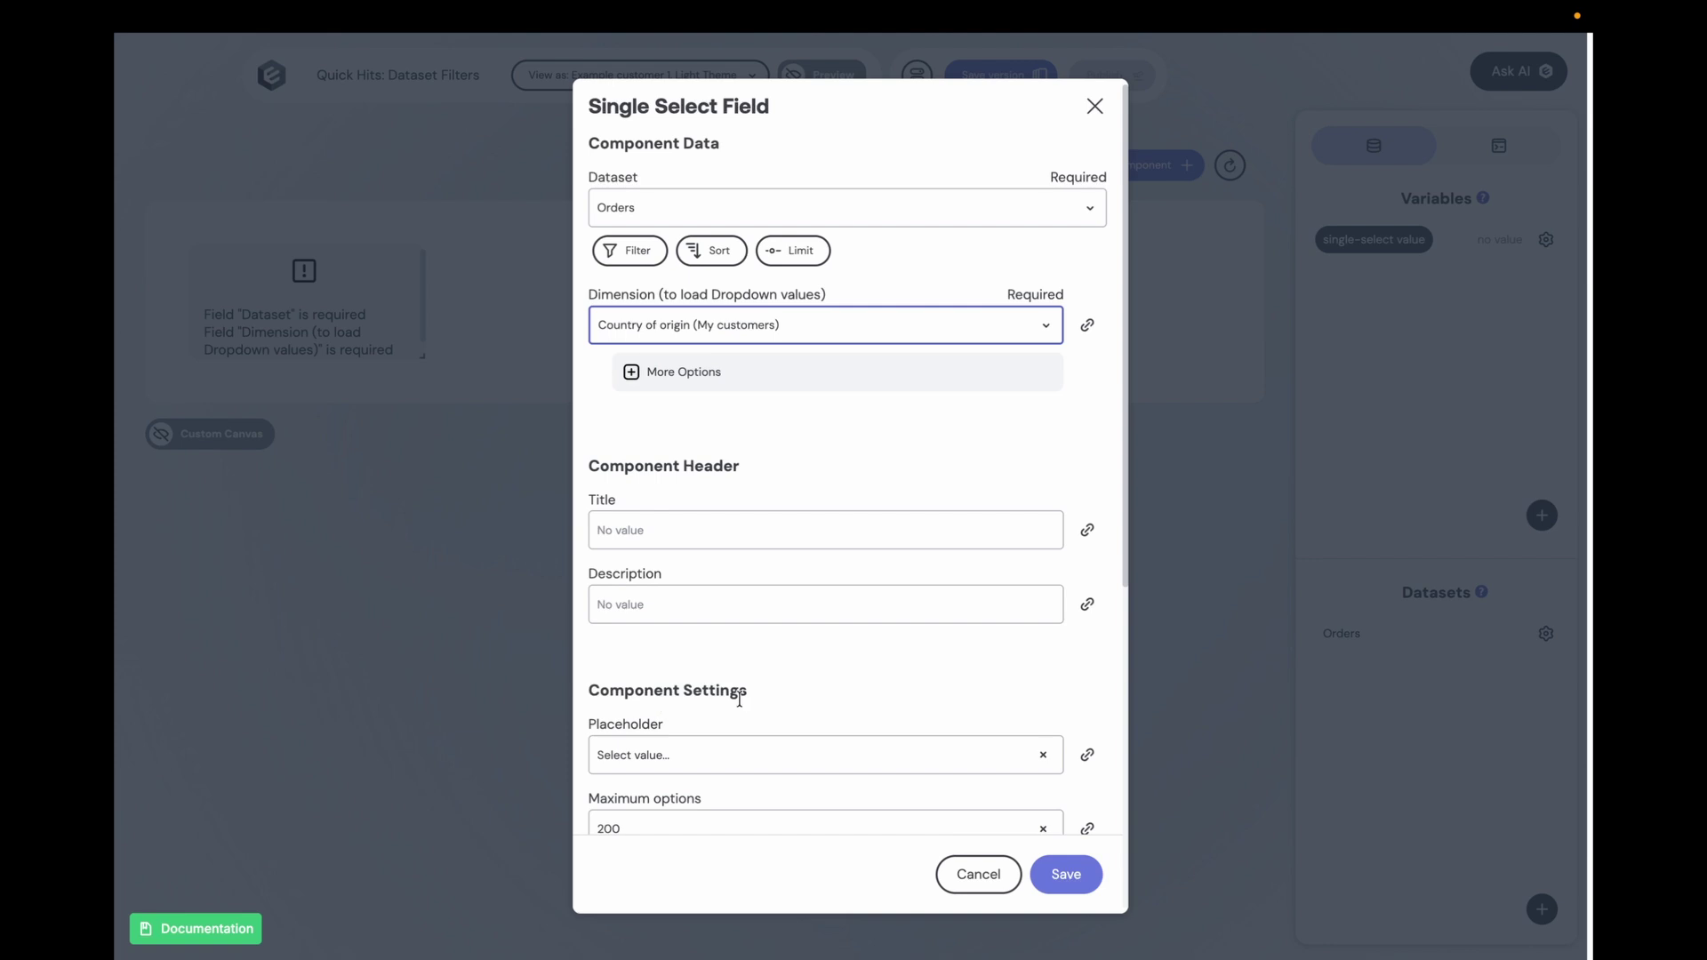
Step: Title the single select field "Country of Origin" and widen it on the dashboard canvas
left_click(635, 532)
type("Country of Origin")
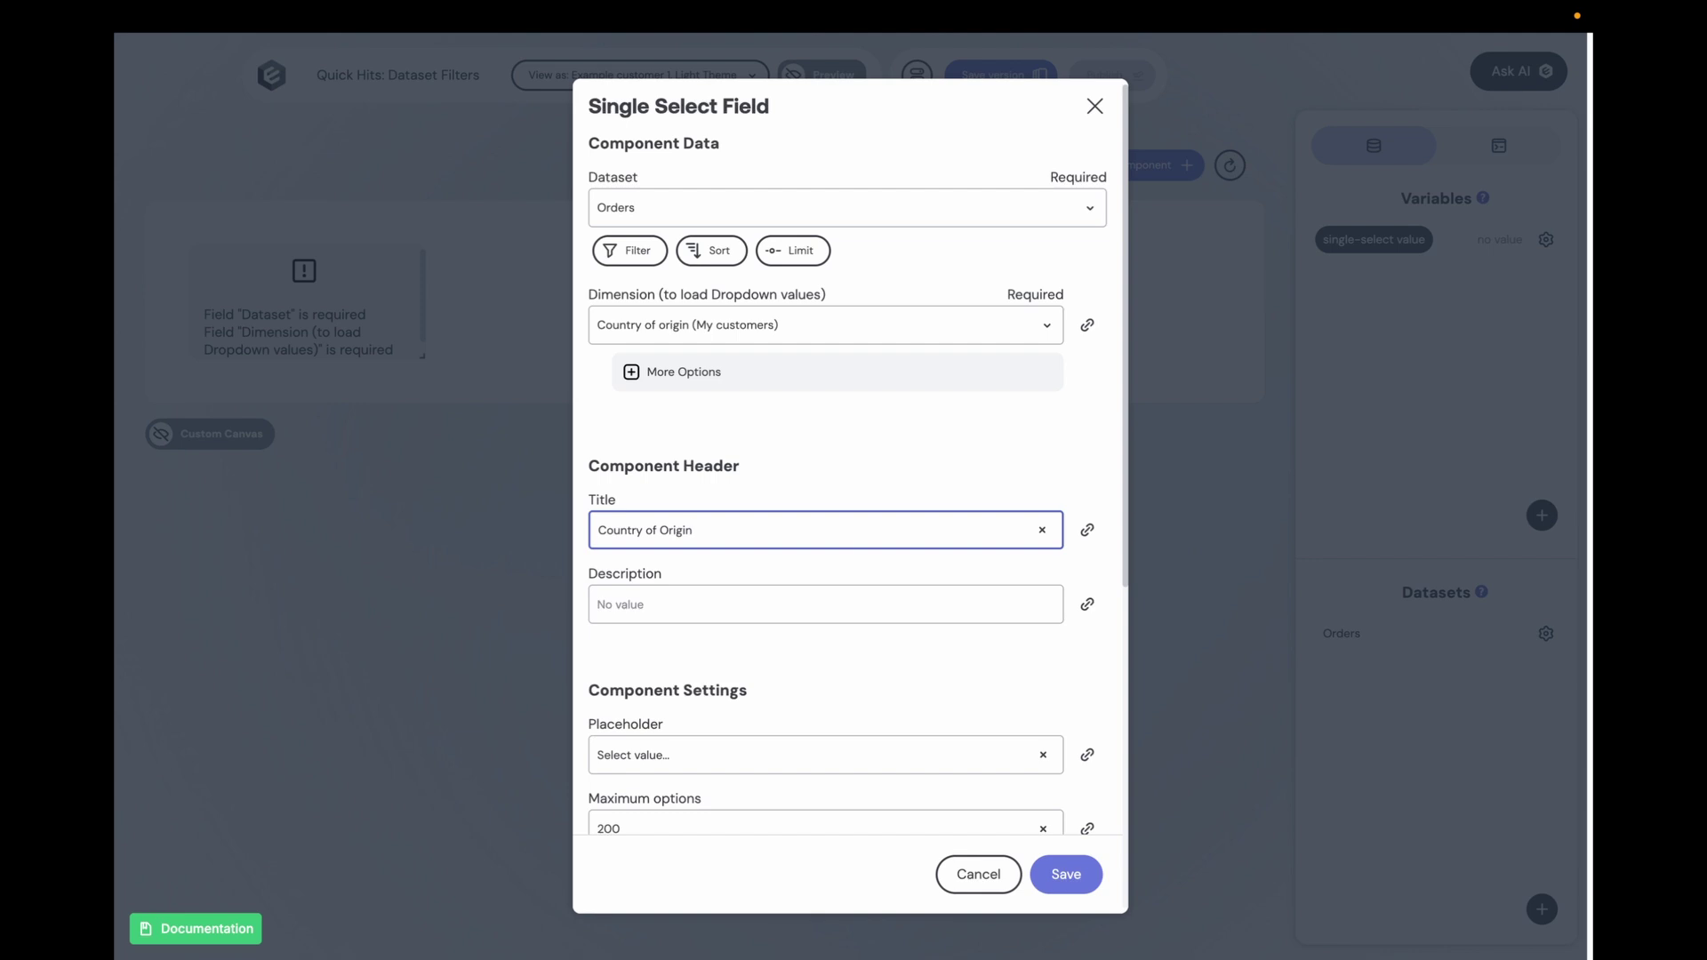
scroll(743, 623, "down", 1)
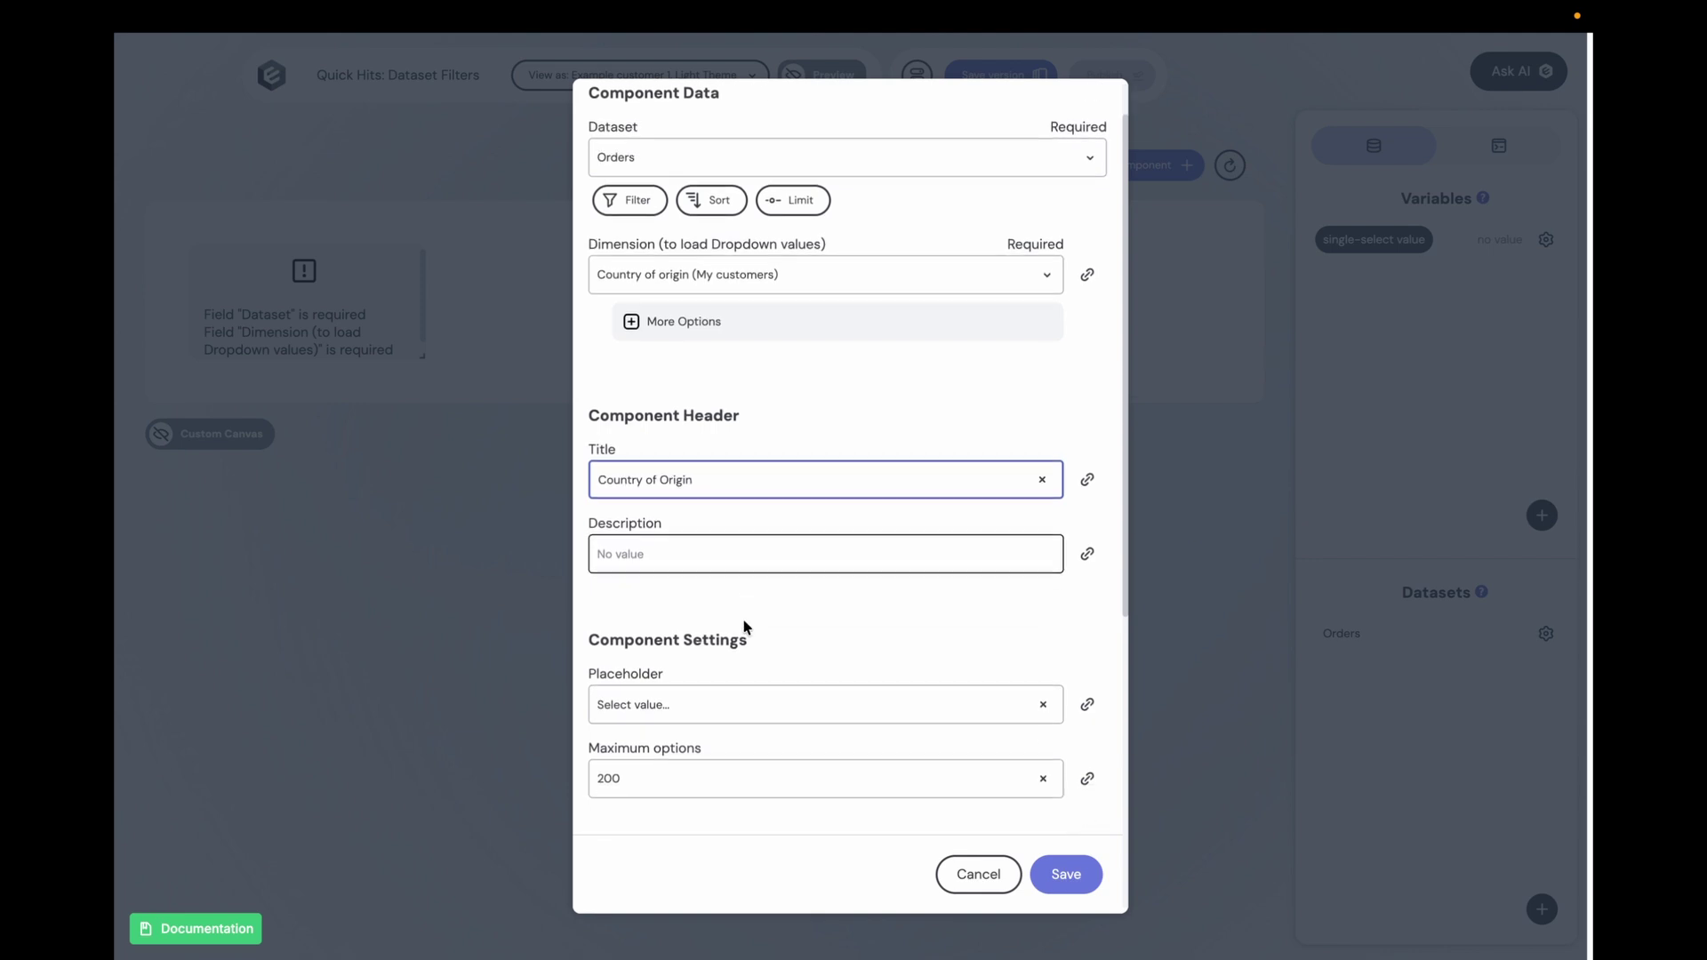
scroll(744, 625, "down", 5)
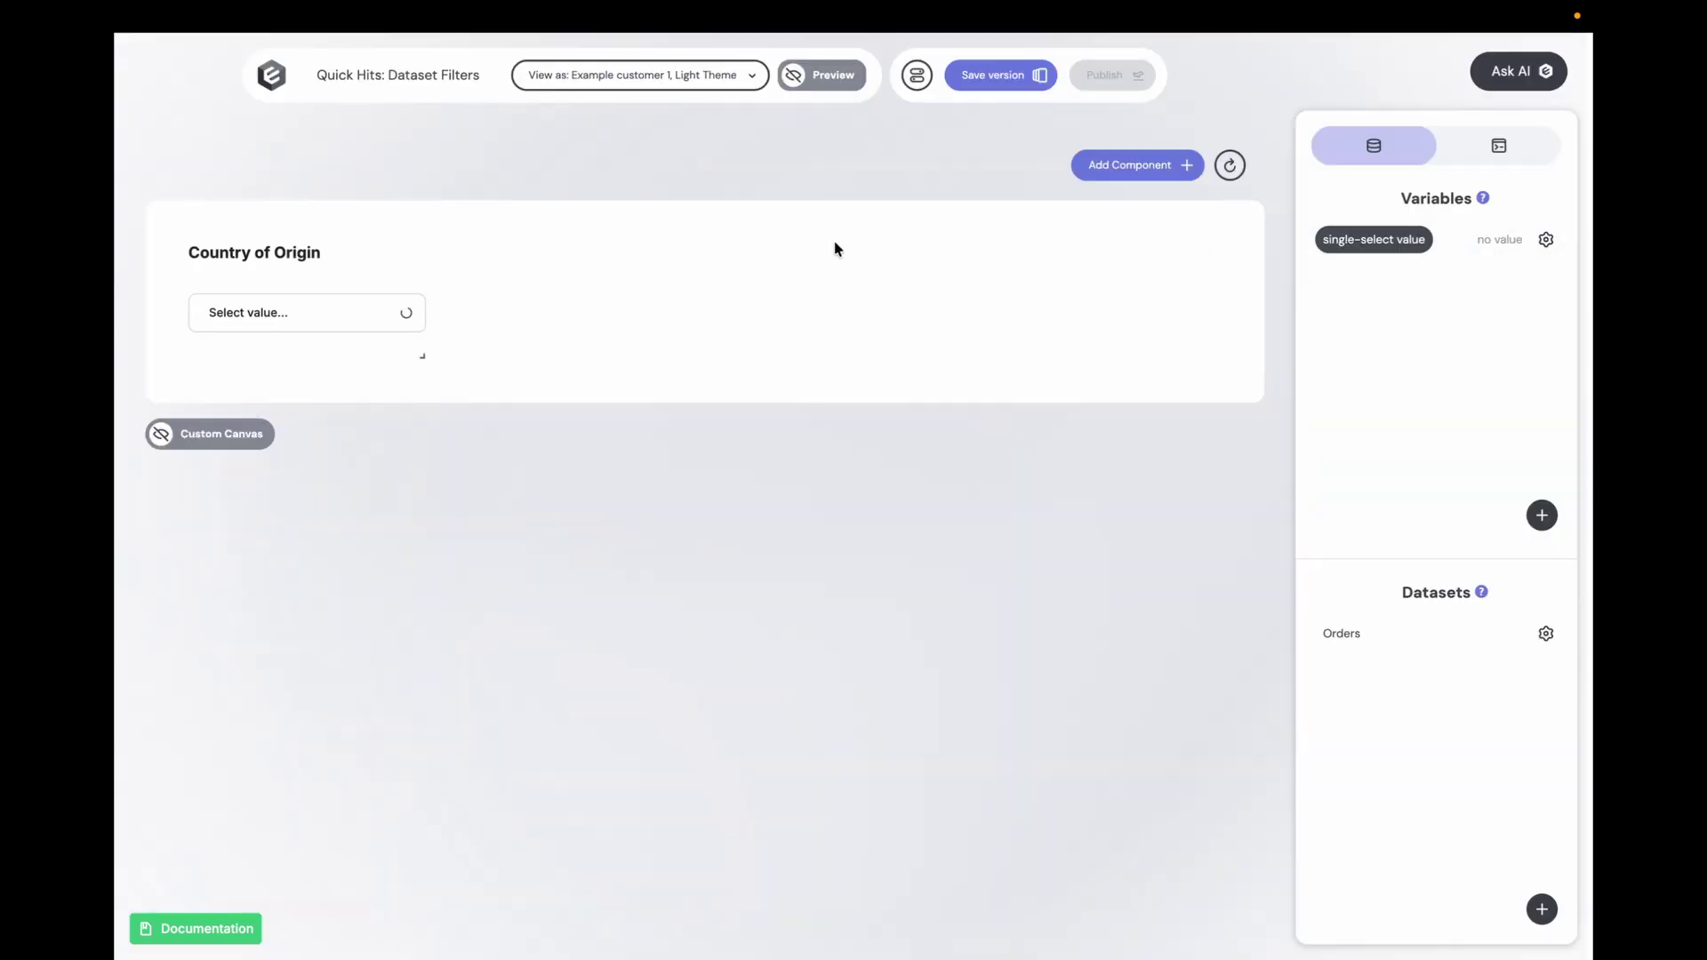
mouse_move(271, 298)
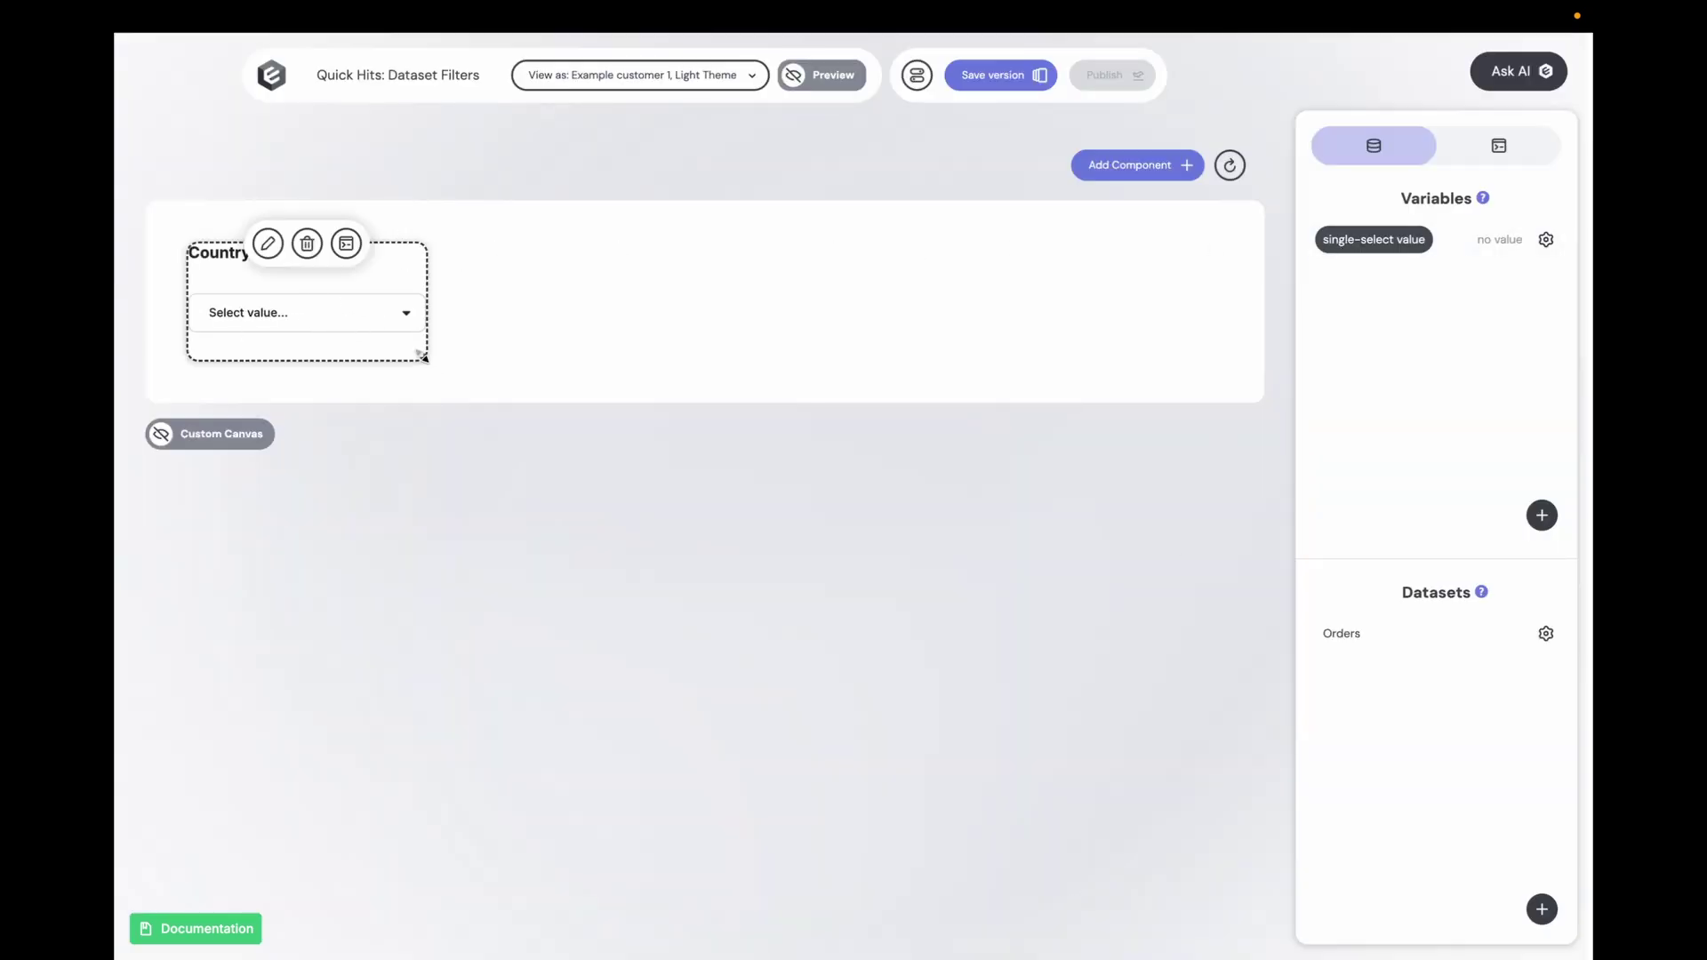
left_click_drag(423, 355, 560, 349)
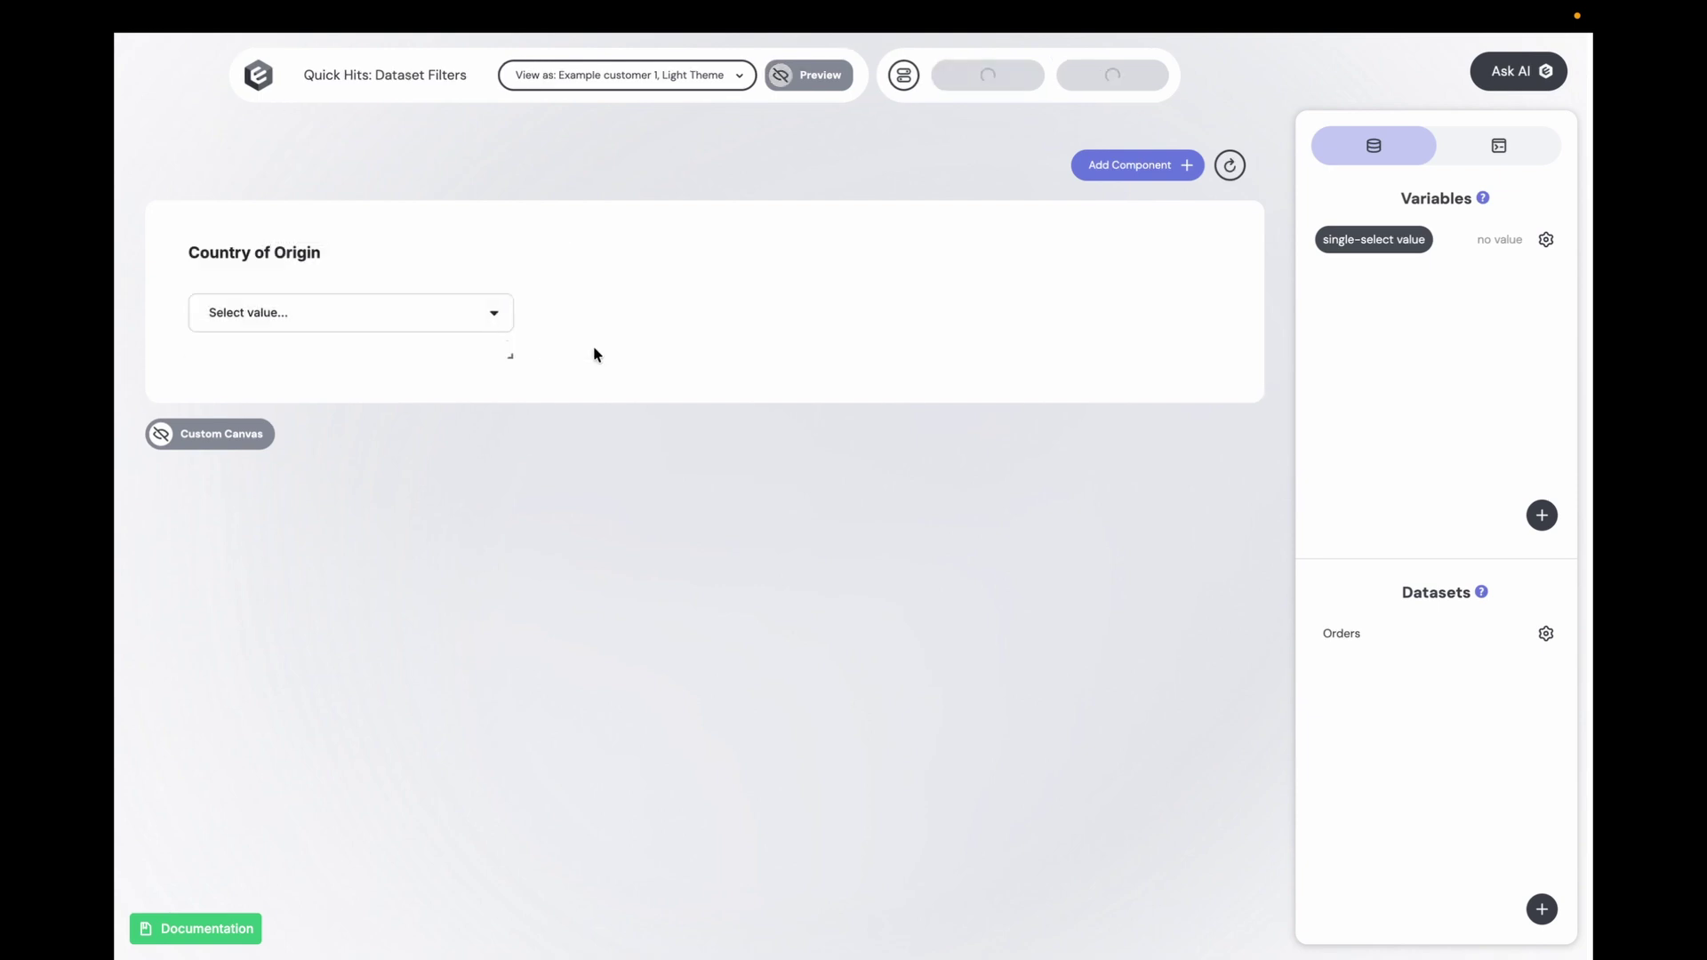
Step: Rename the single-select value variable to "Country Select Dropdown"
left_click(1545, 240)
left_click(705, 404, "shift")
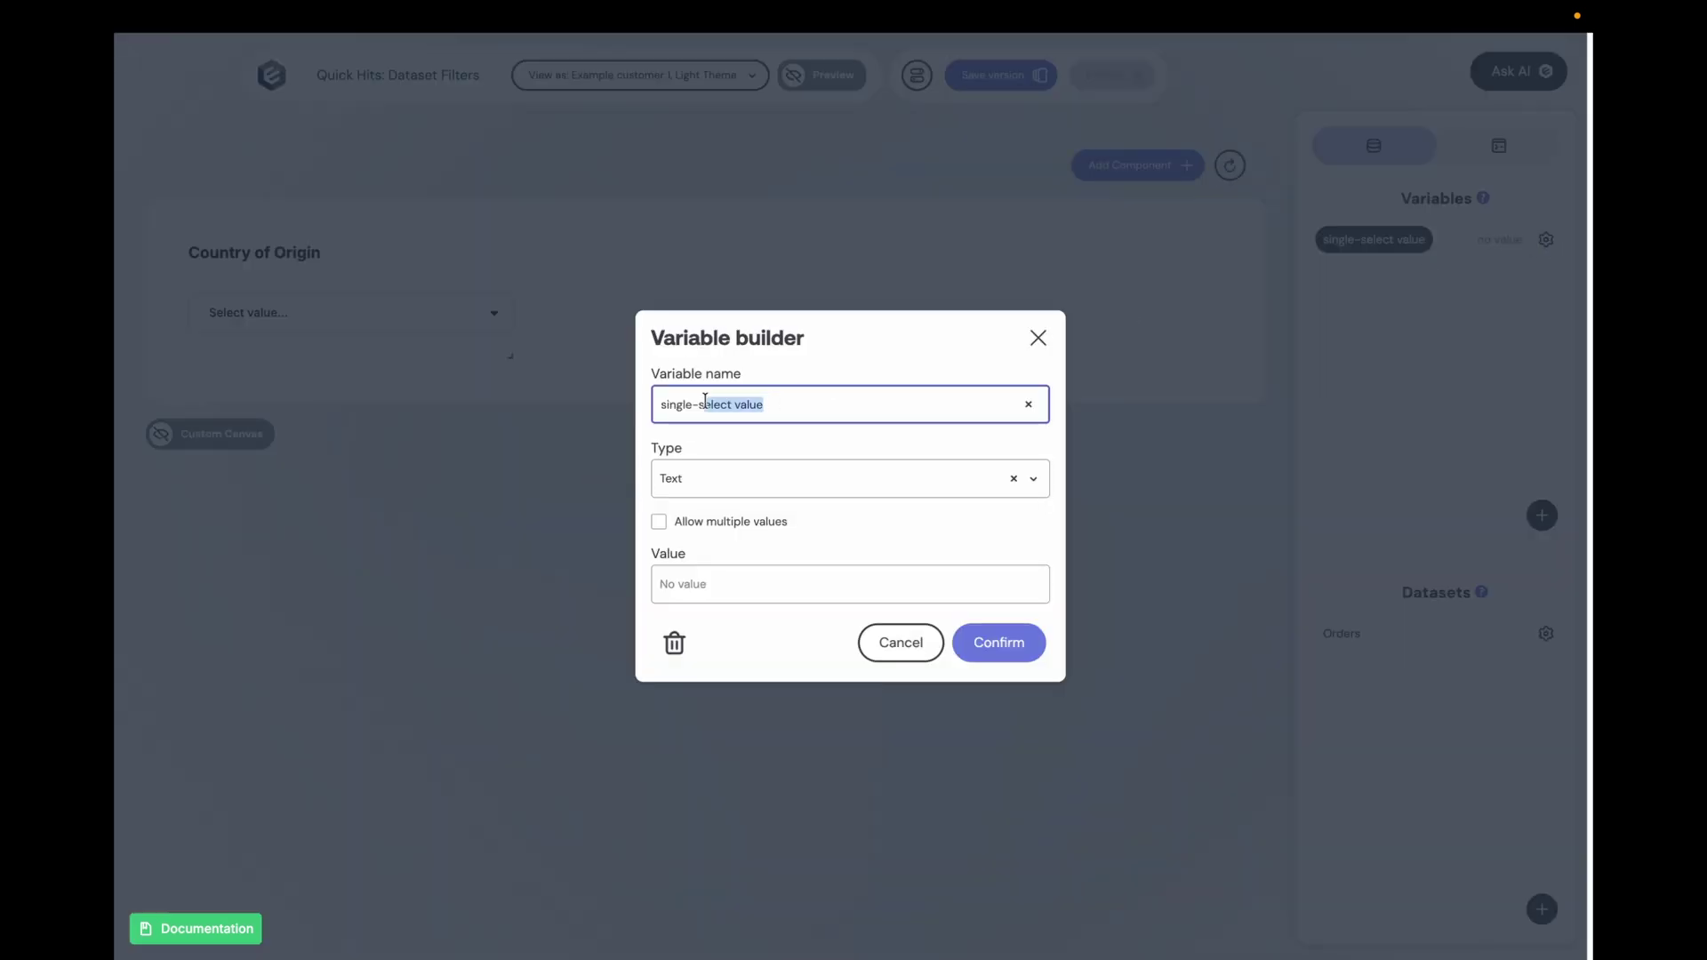
left_click_drag(705, 400, 597, 397)
type("Country Select Dropdown")
left_click(880, 541)
left_click(882, 545)
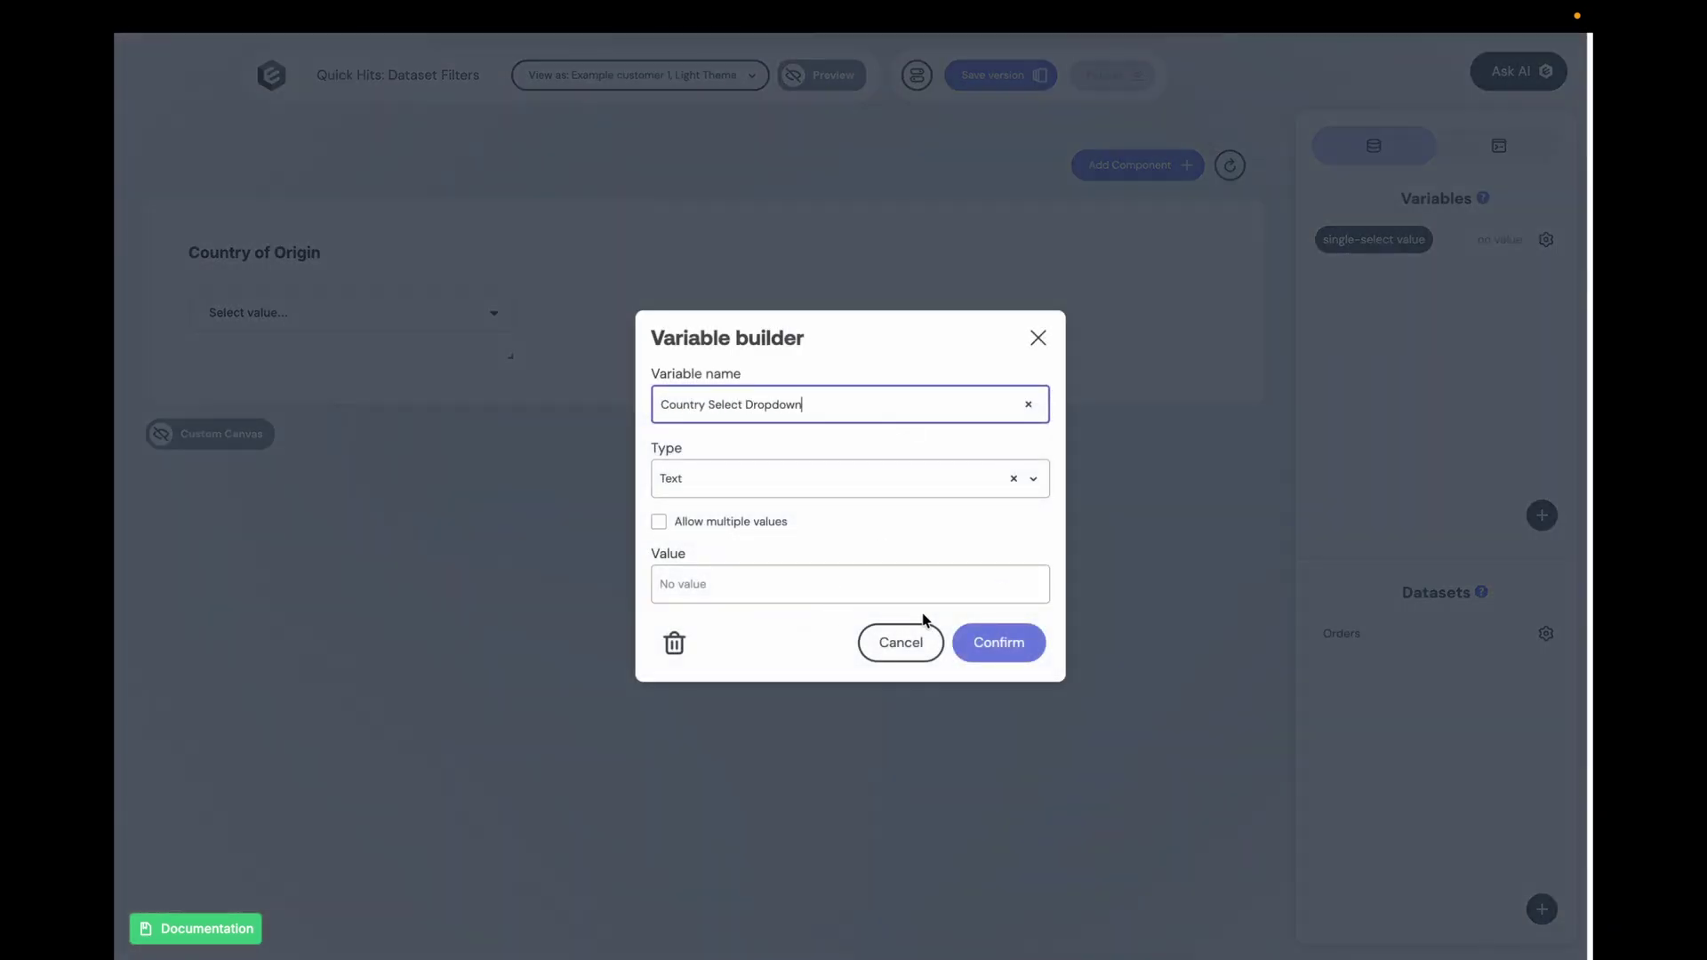
left_click(986, 642)
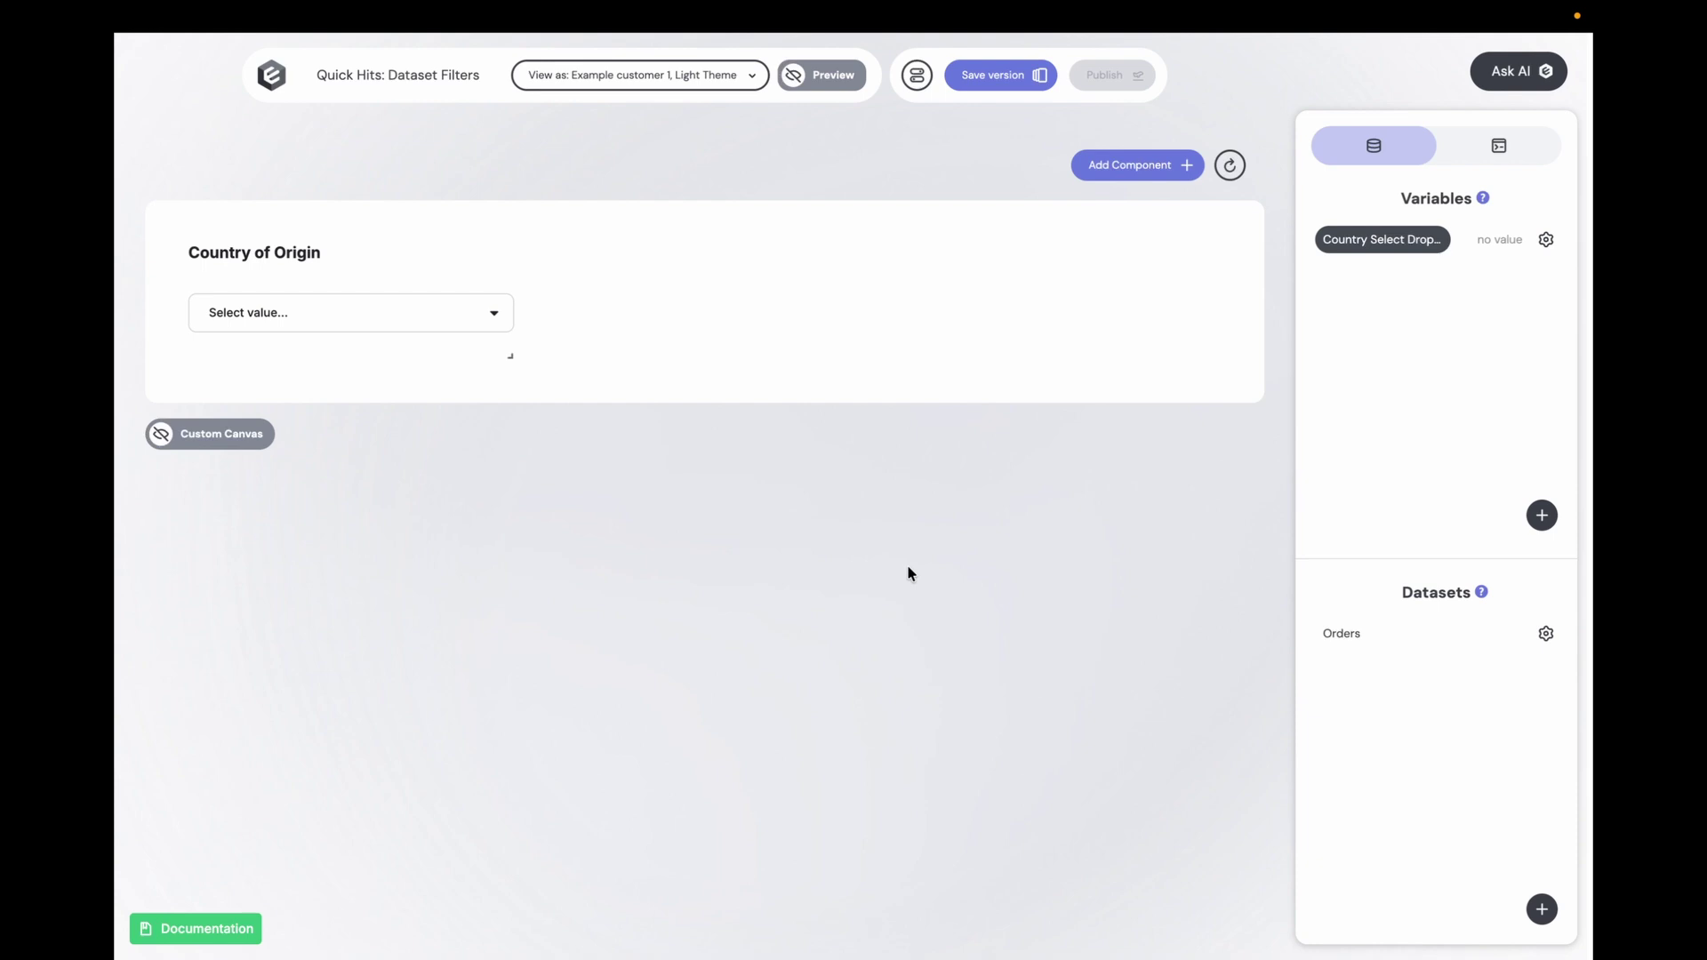
Step: Add a Bar Chart - Default component that uses the Orders dataset with # of orders as its measure
left_click(1125, 167)
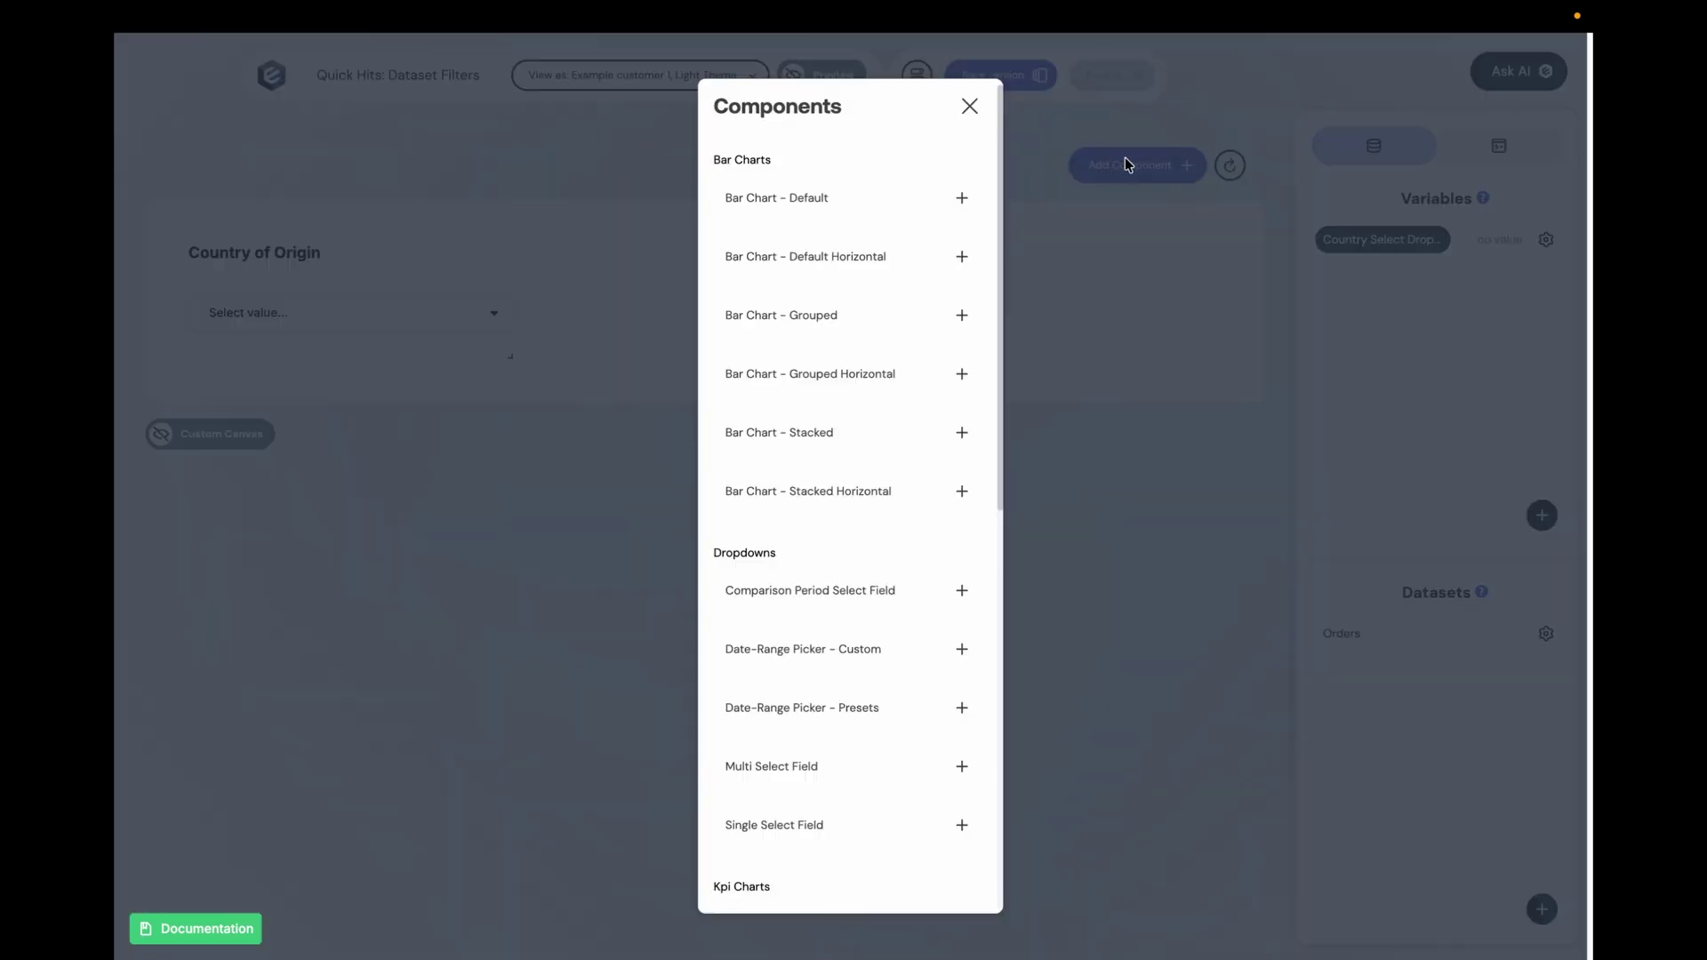
left_click(766, 203)
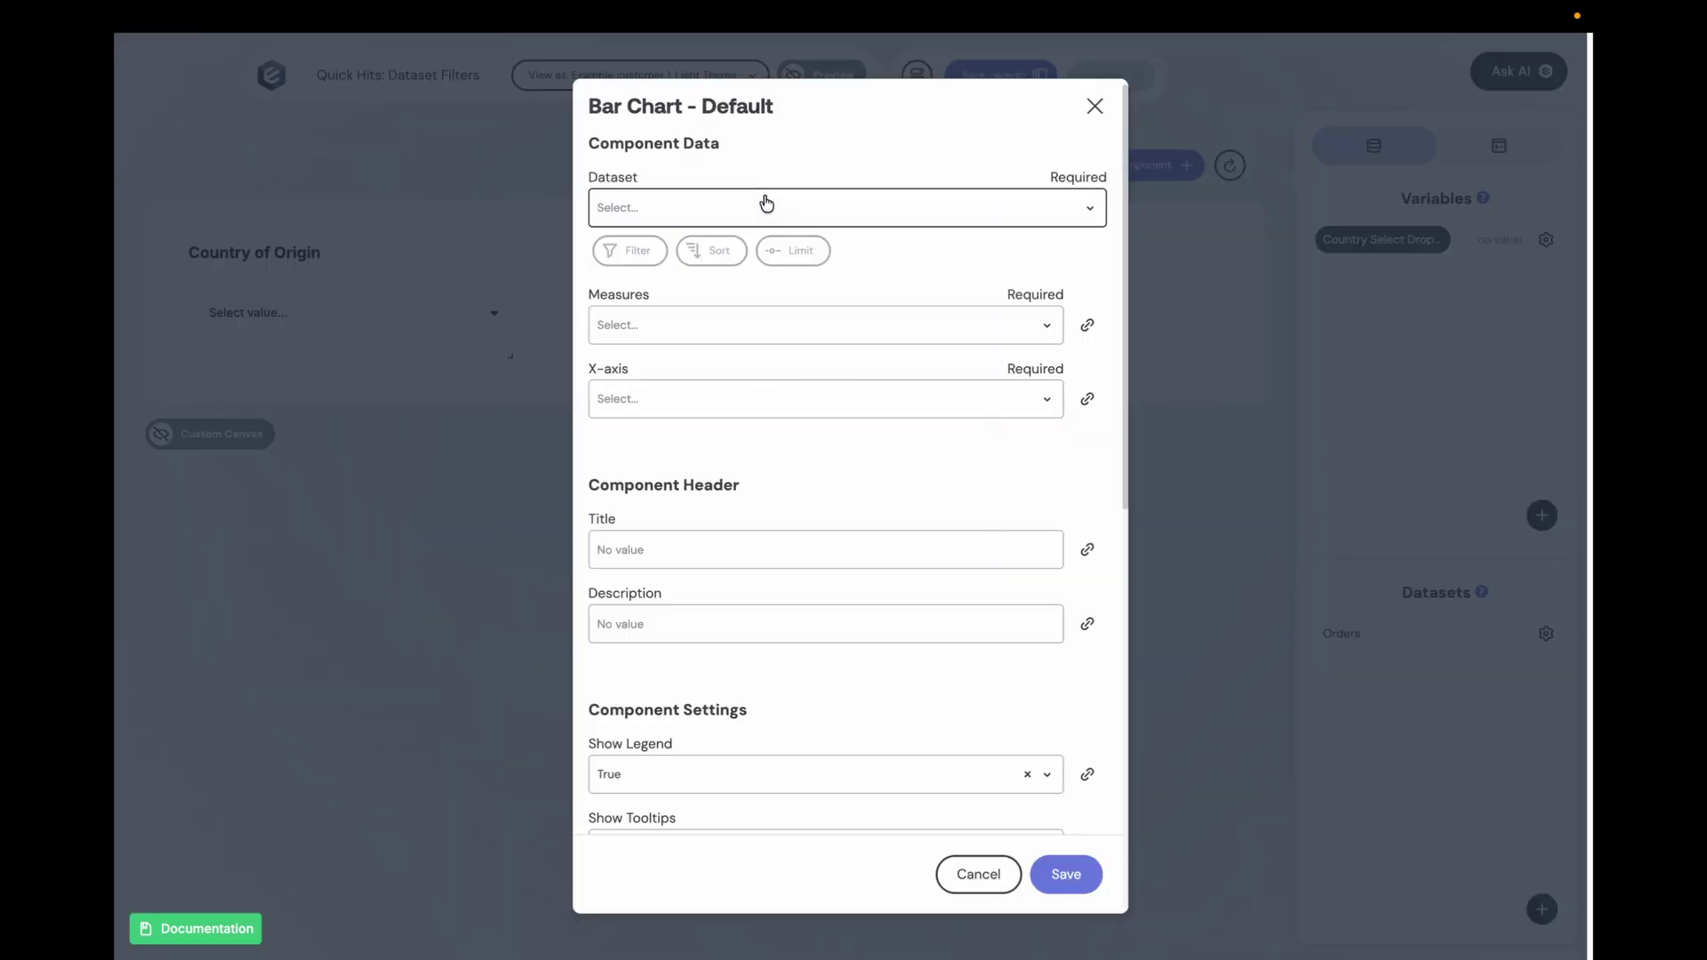
left_click(679, 211)
left_click(637, 265)
left_click(652, 324)
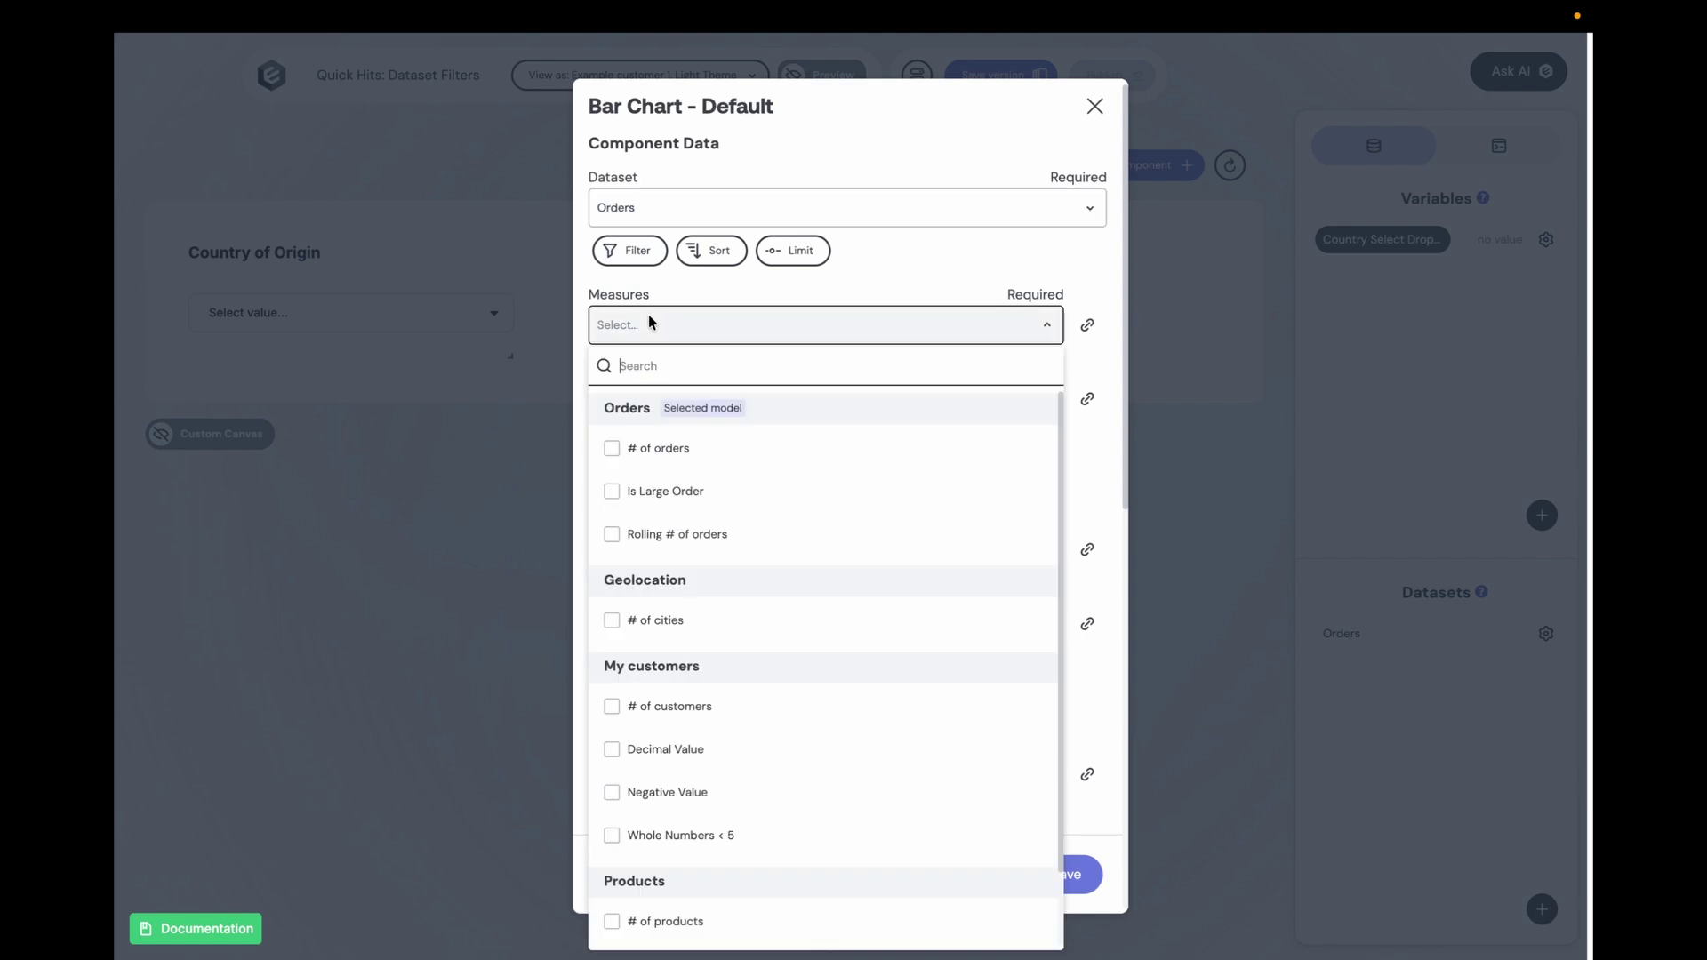
left_click(612, 449)
left_click(916, 247)
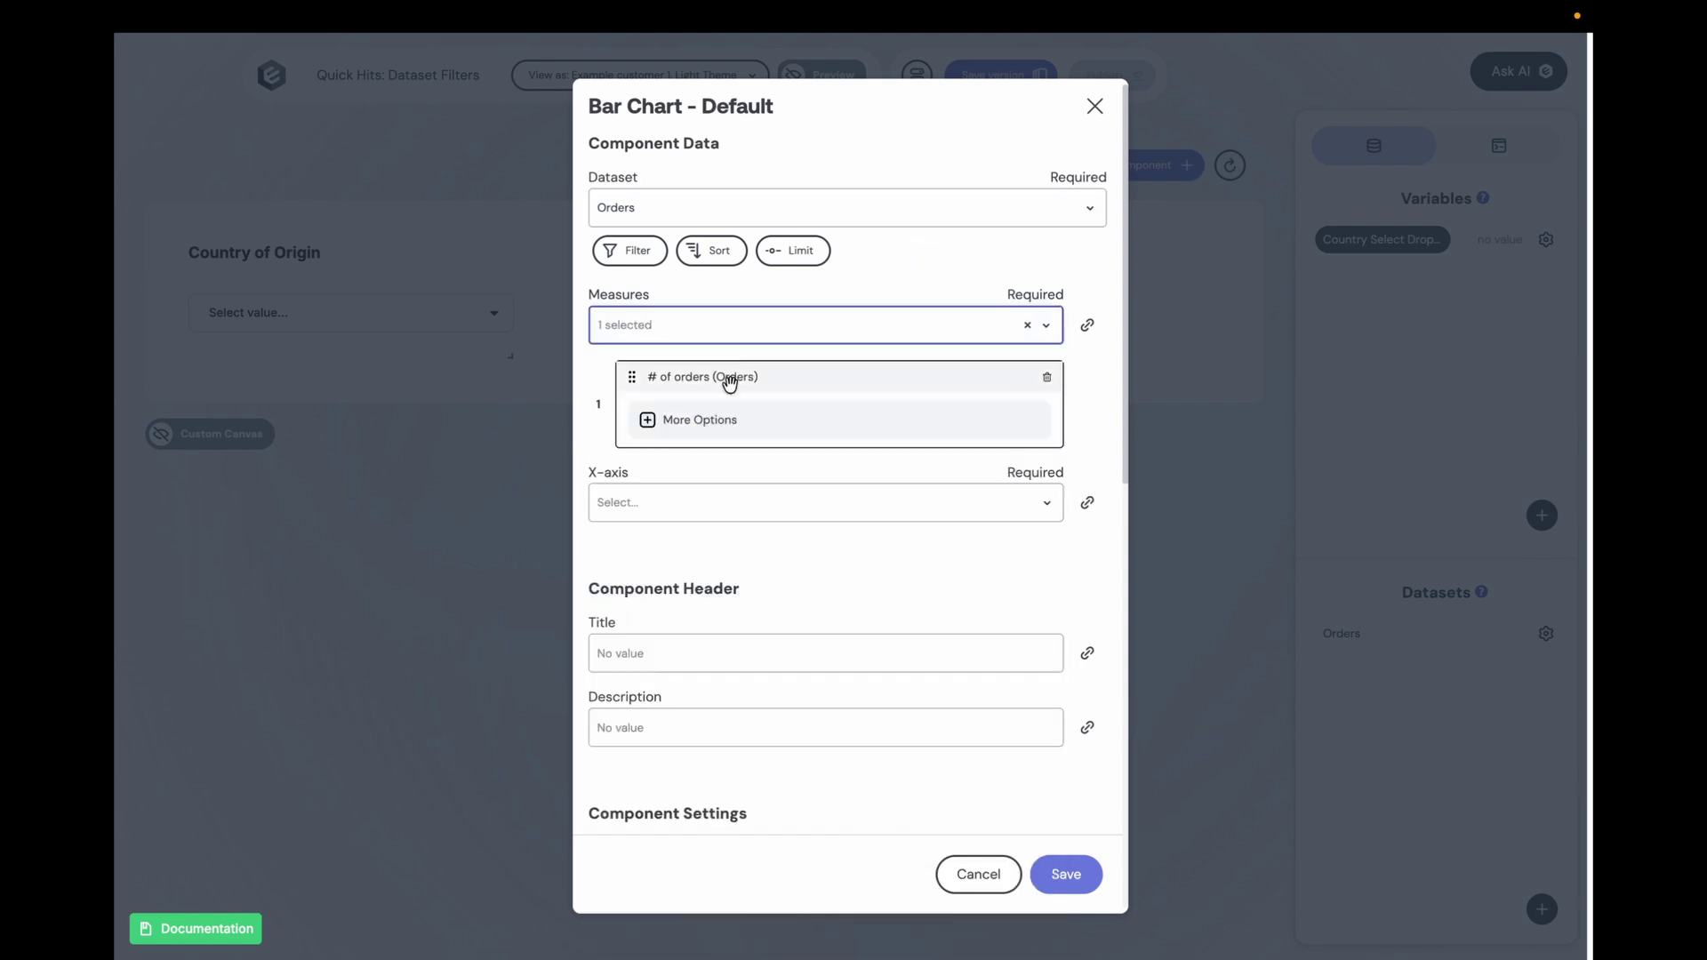
Step: Set the bar chart's X-axis to the Orders Created at dimension with Week granularity
left_click(635, 501)
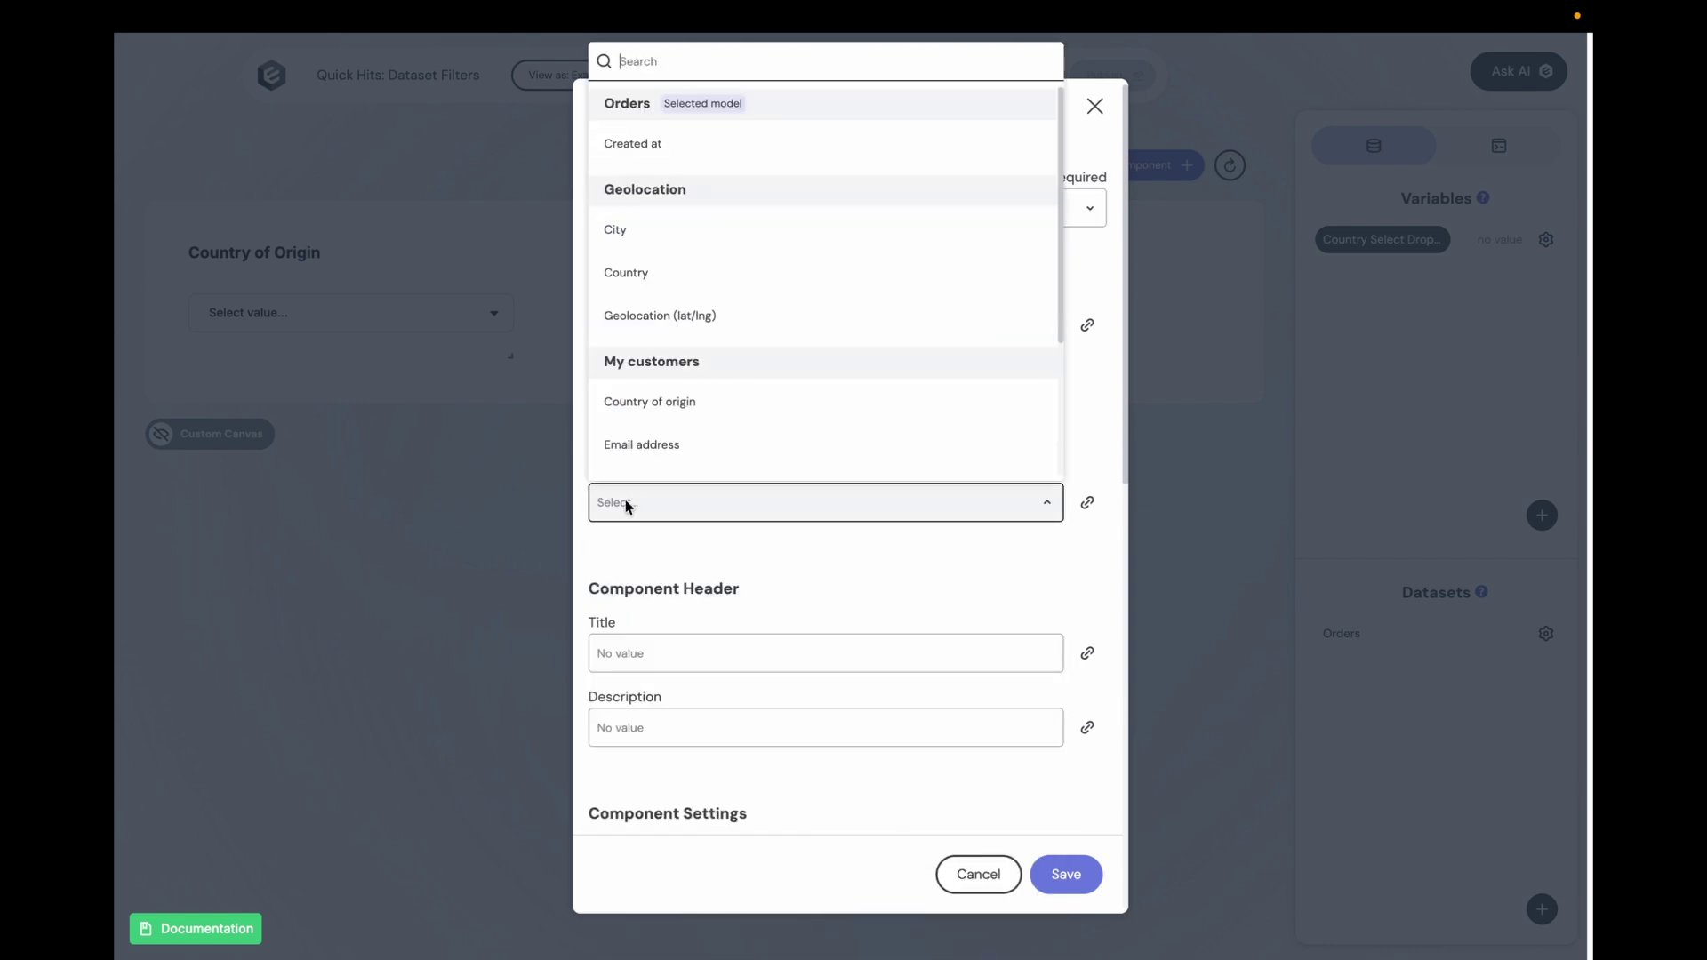
left_click(627, 146)
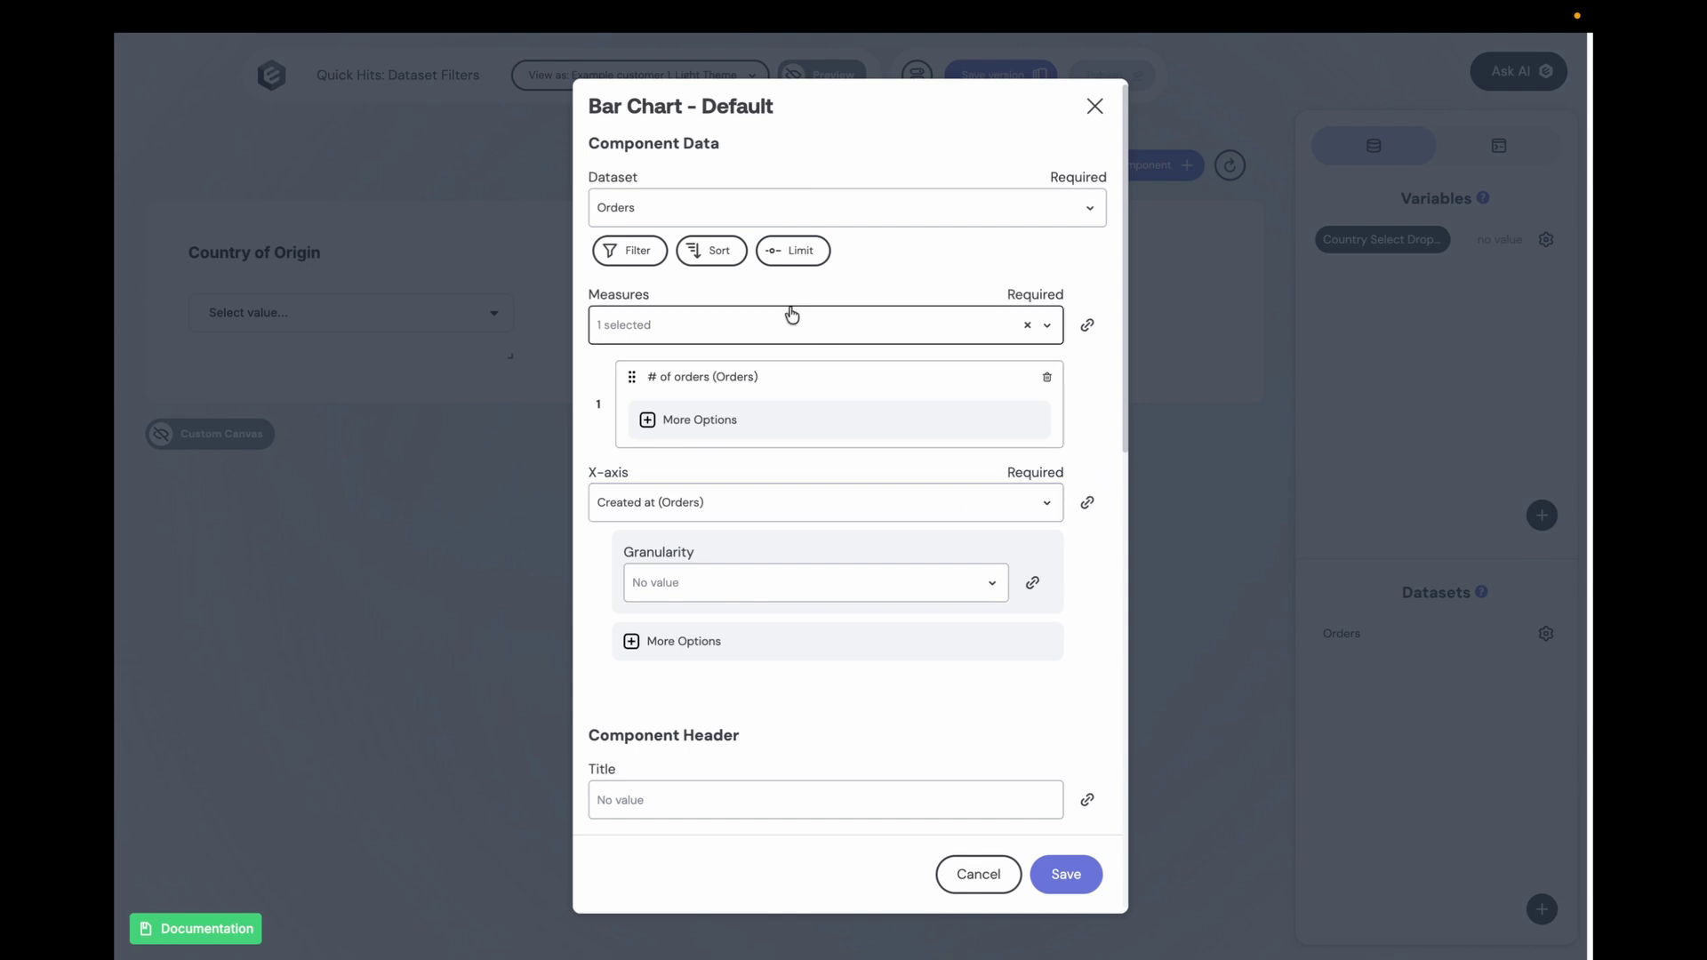
left_click(703, 589)
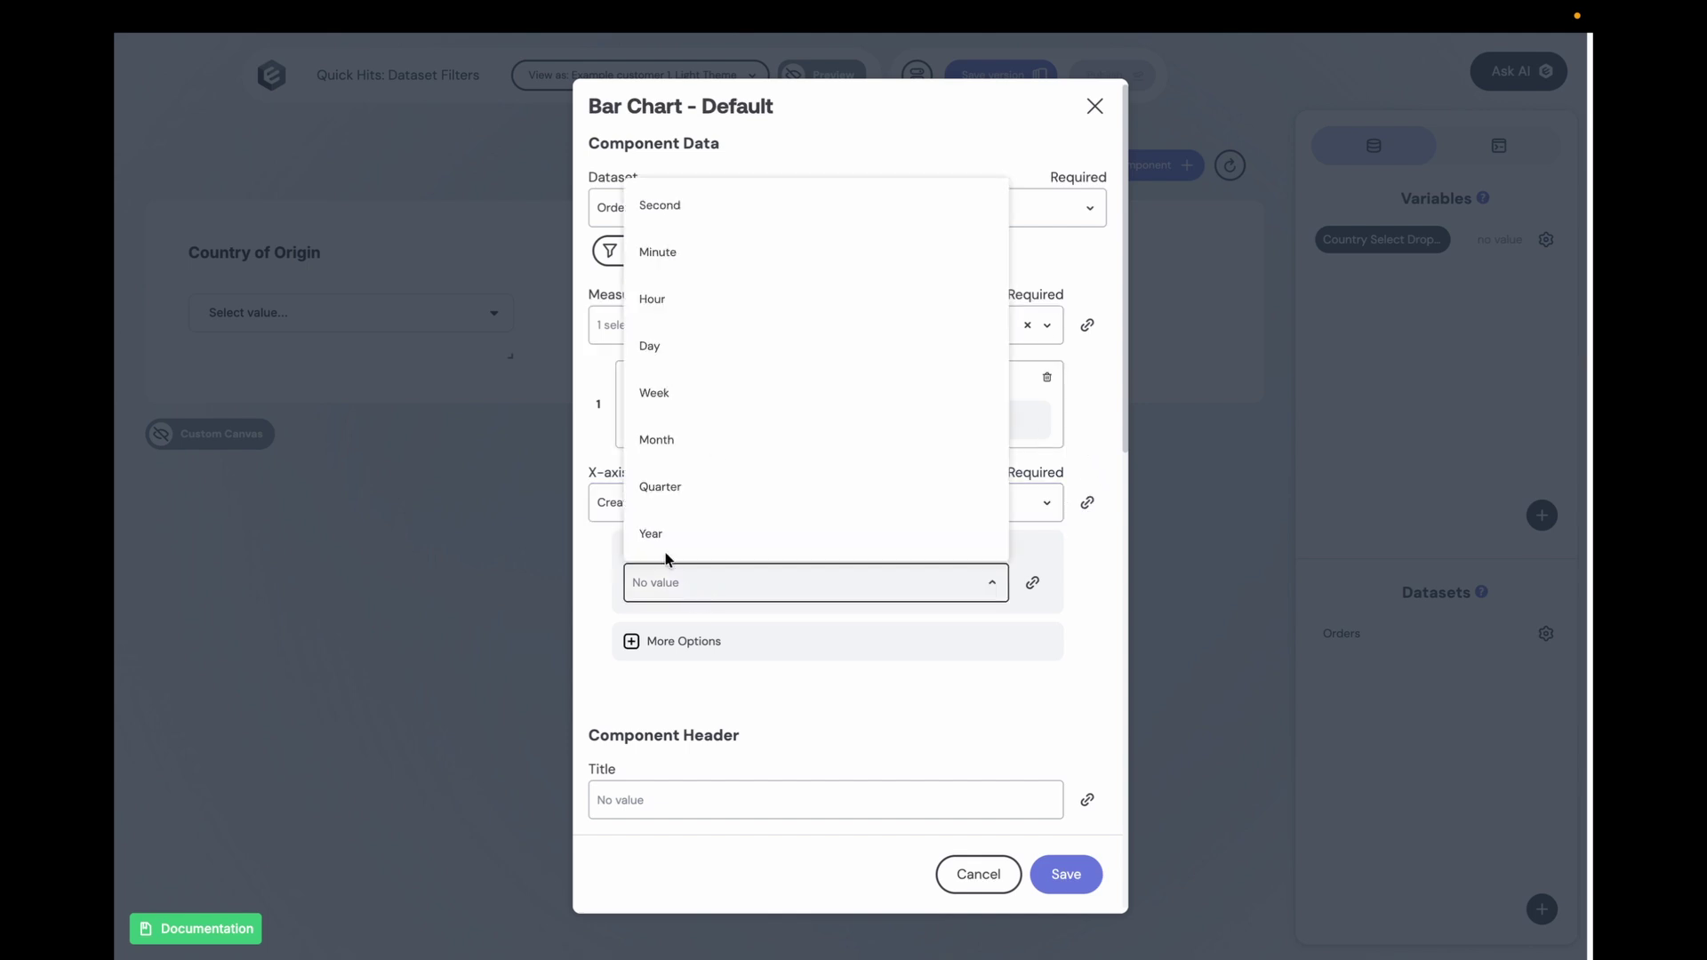
left_click(664, 399)
Step: Limit the bar chart's data to 1000 and save the chart with the title "Orders by Date"
left_click(771, 253)
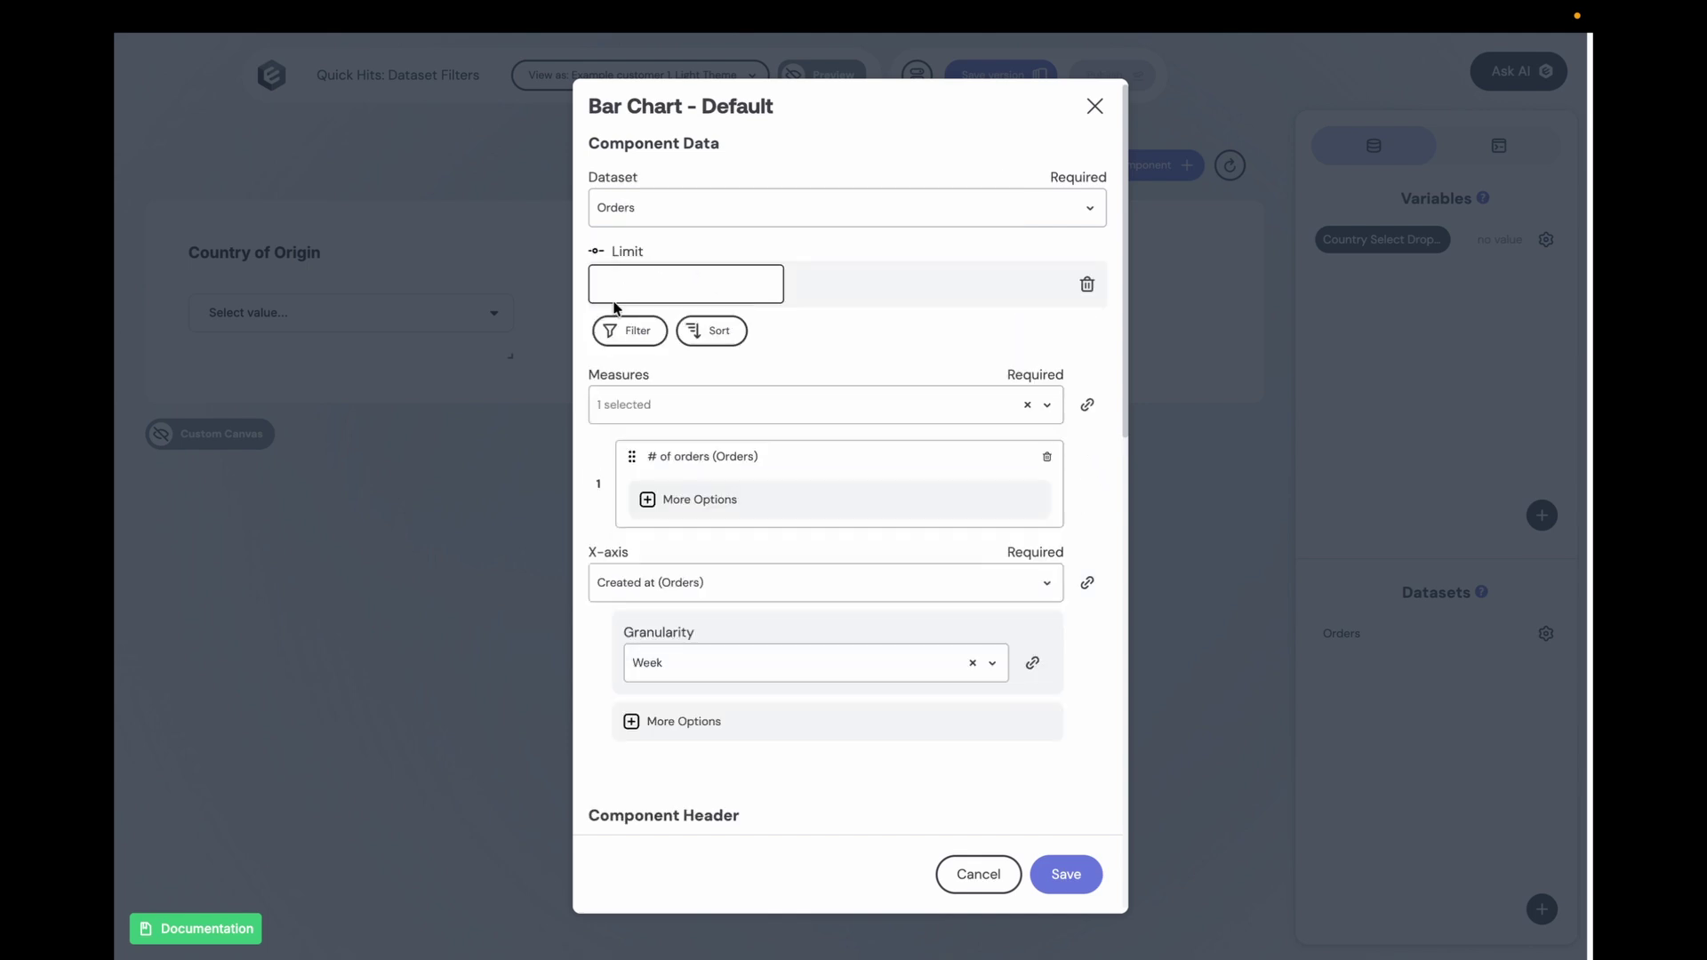
left_click(616, 294)
type("1000")
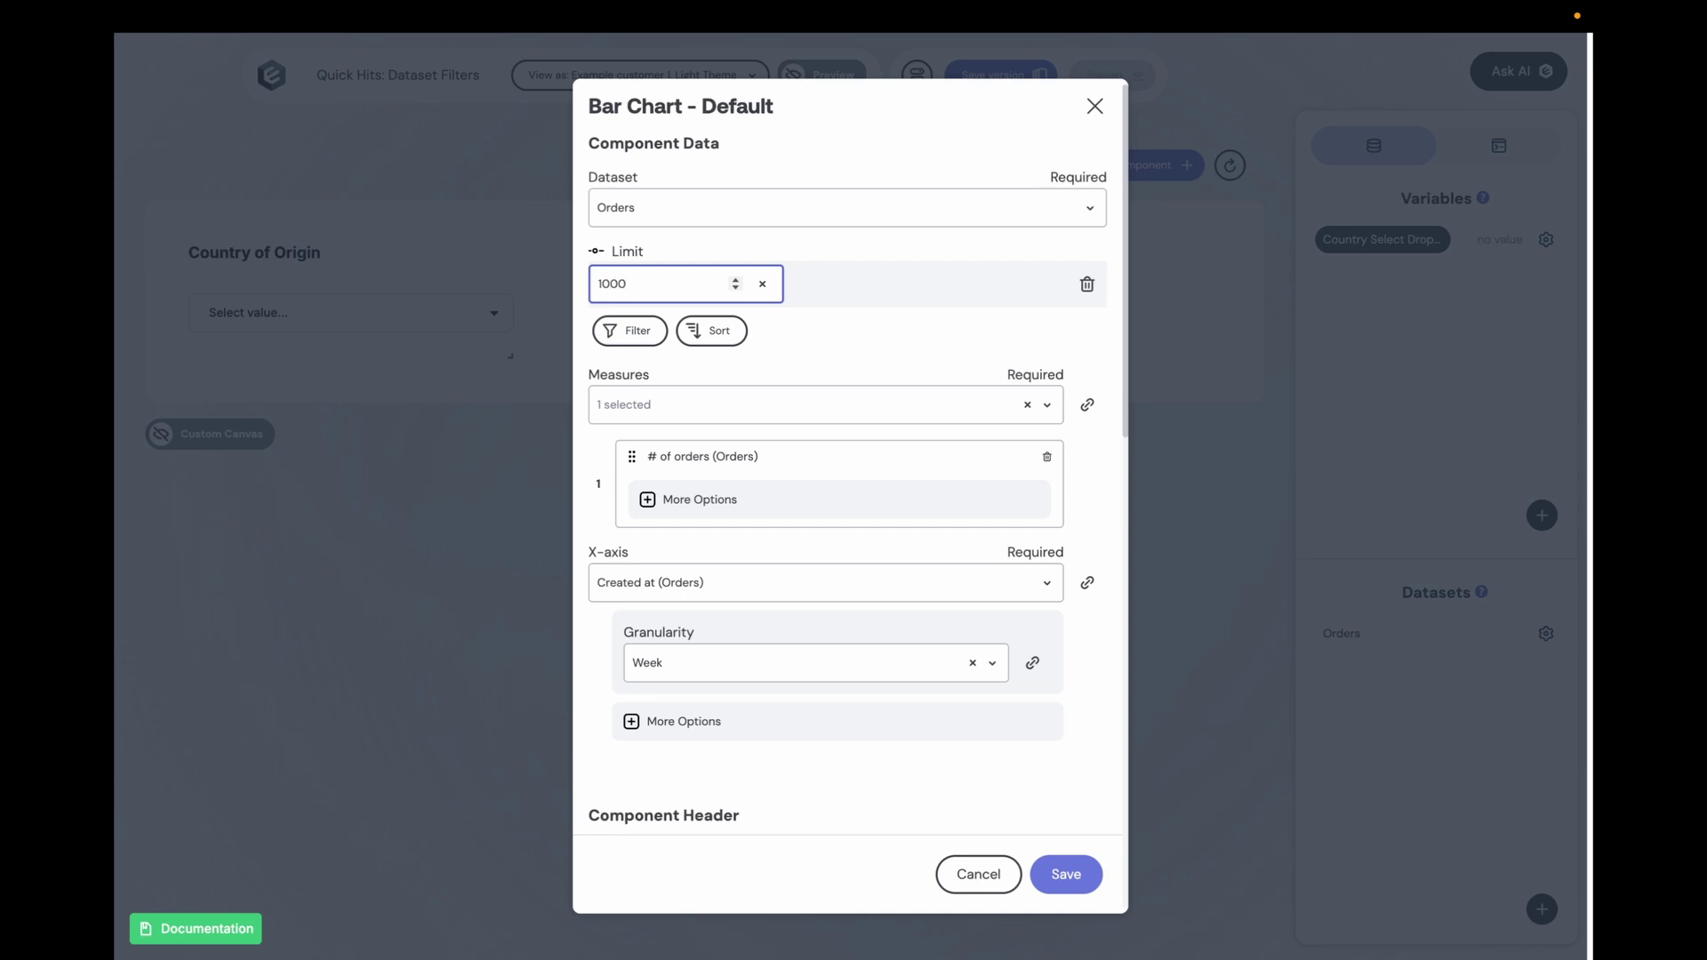
scroll(801, 556, "down", 6)
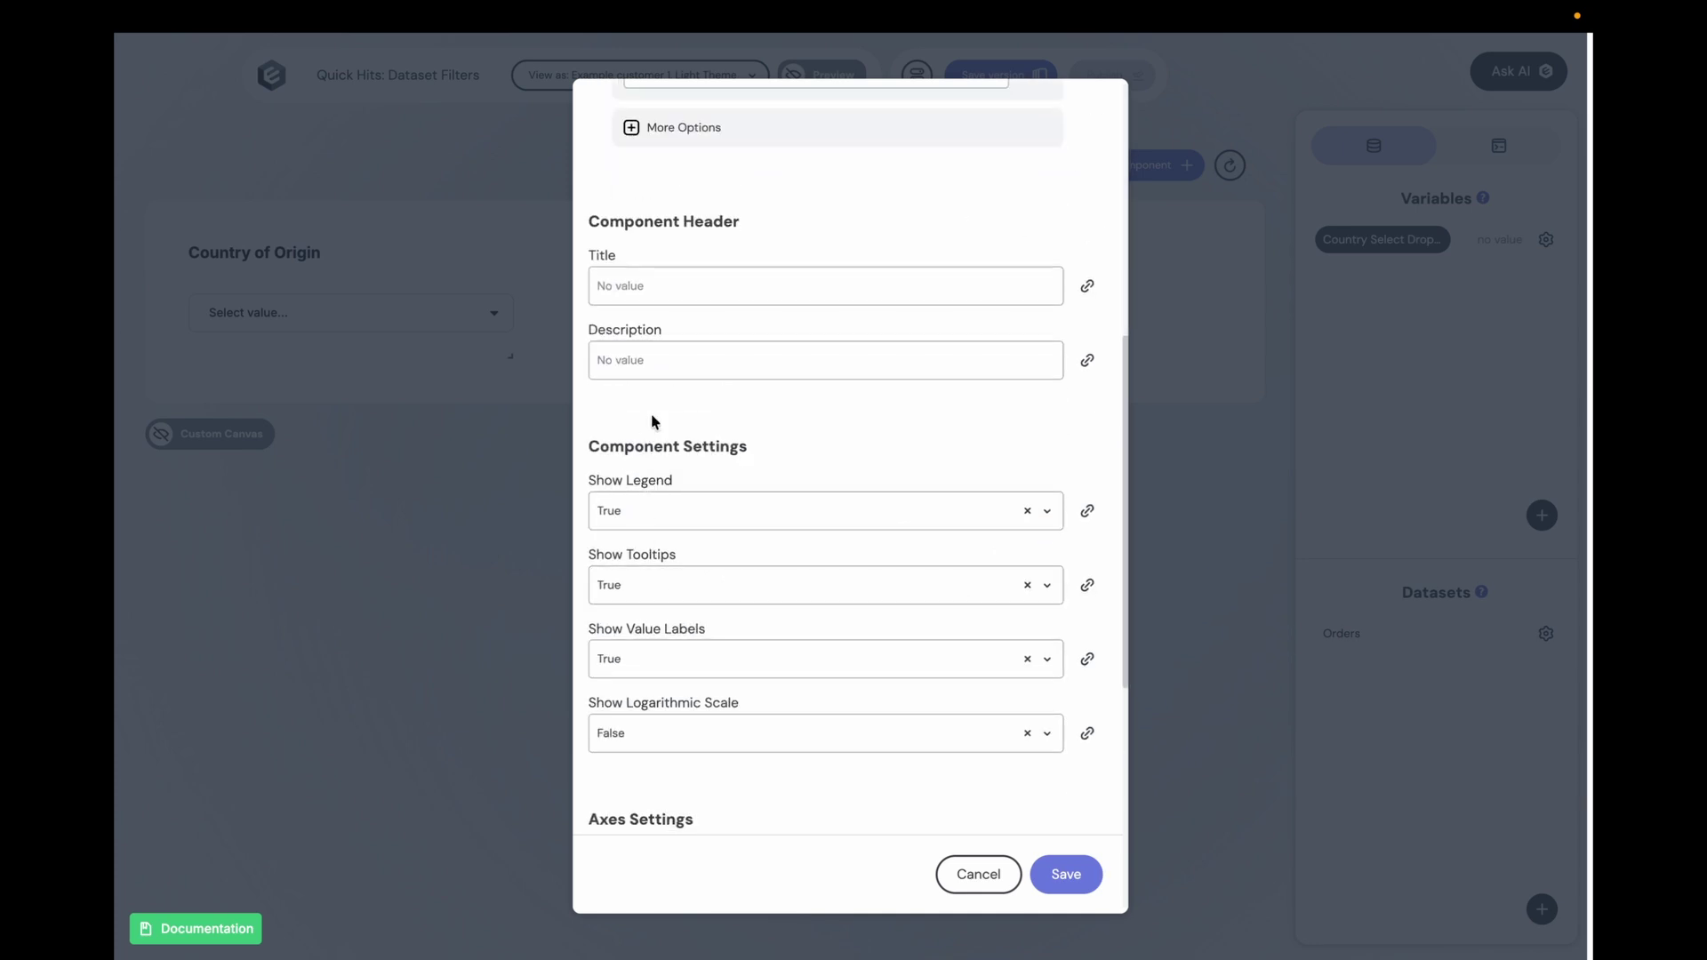
left_click(649, 286)
type("Orders by Date")
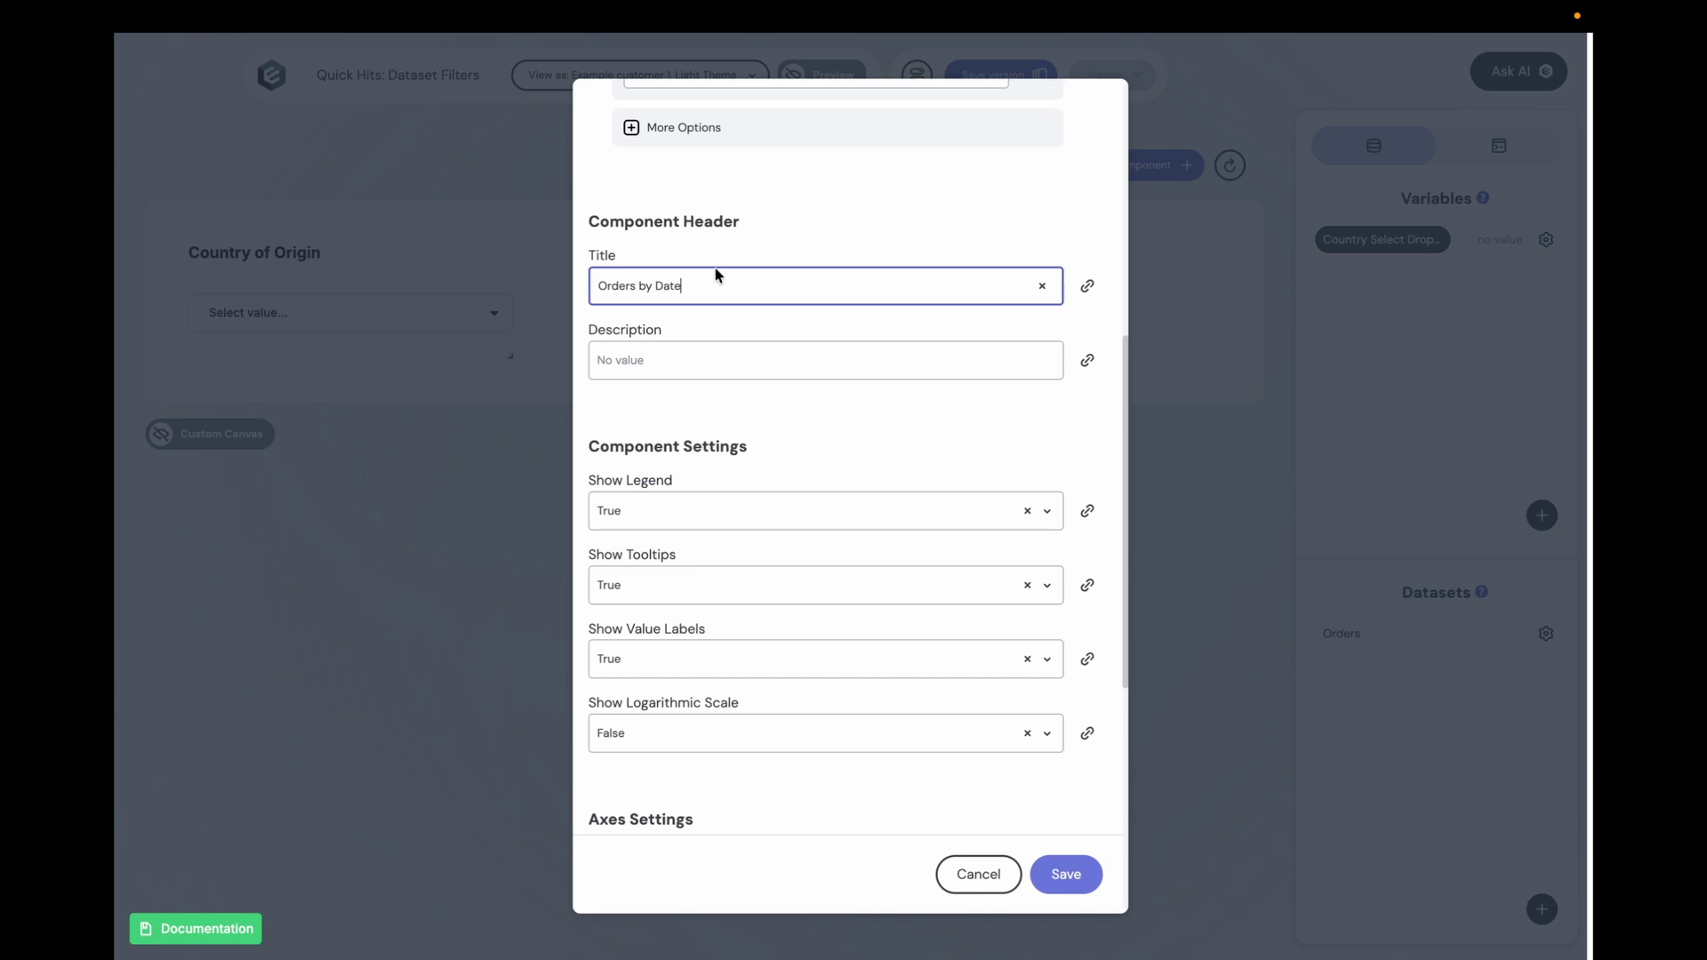
left_click(1066, 874)
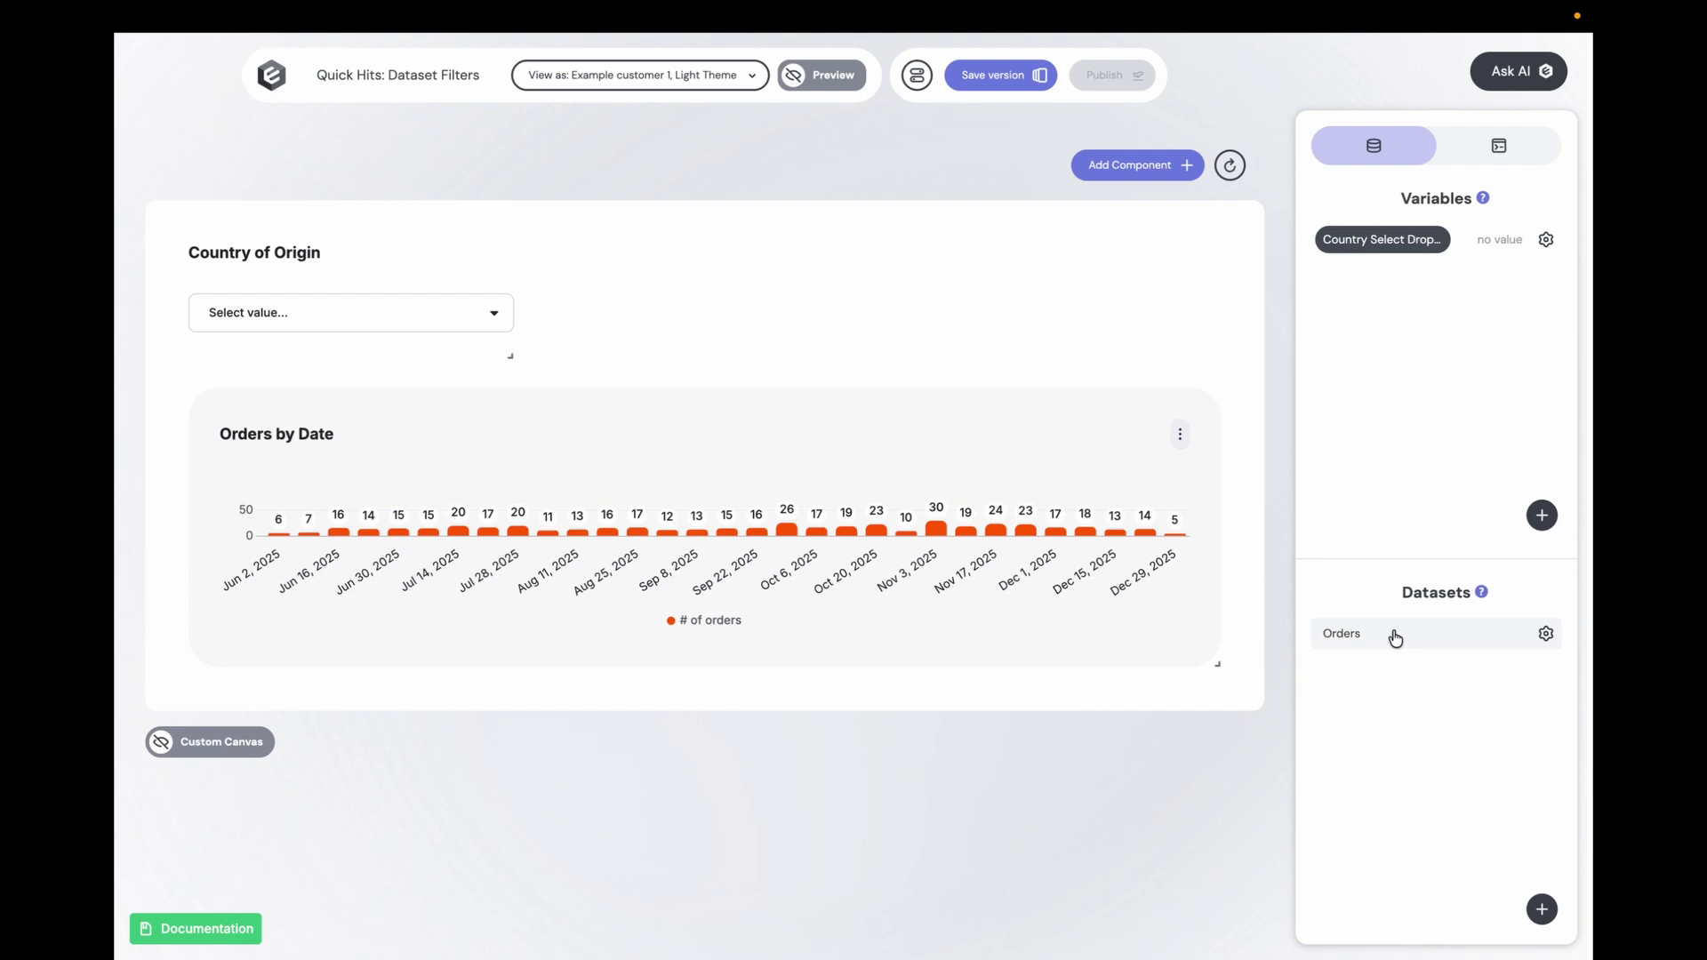
Step: Add a filter to the Orders dataset on the Country of origin field from My customers
left_click(1547, 637)
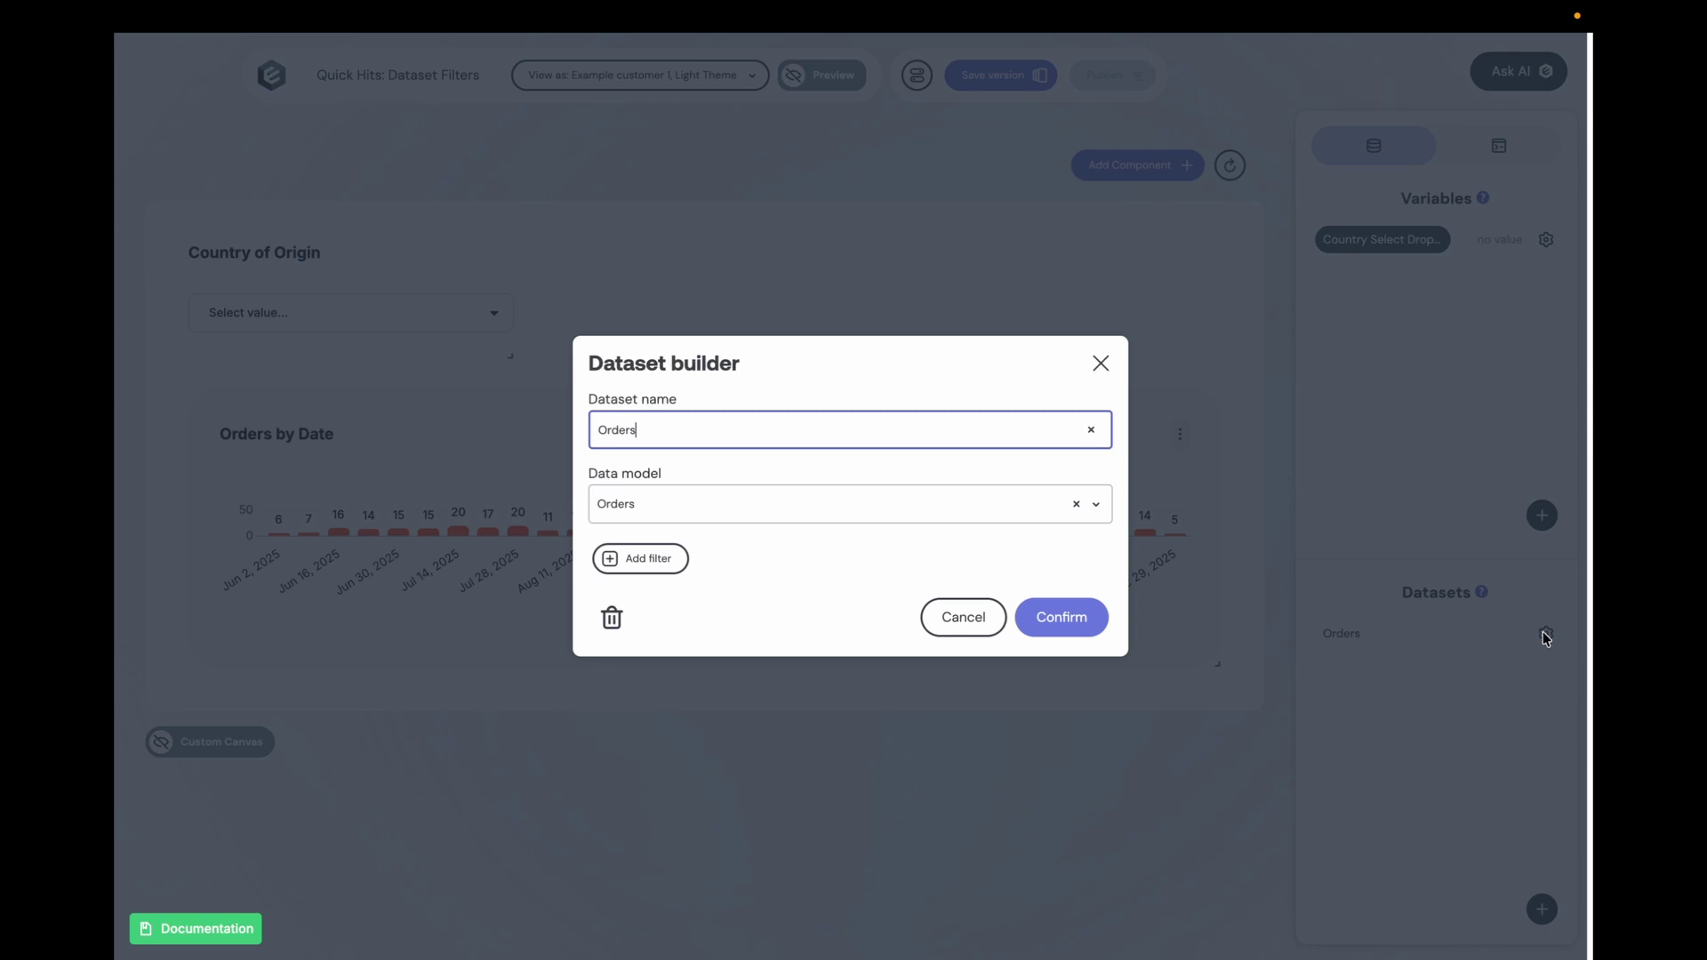
left_click(632, 560)
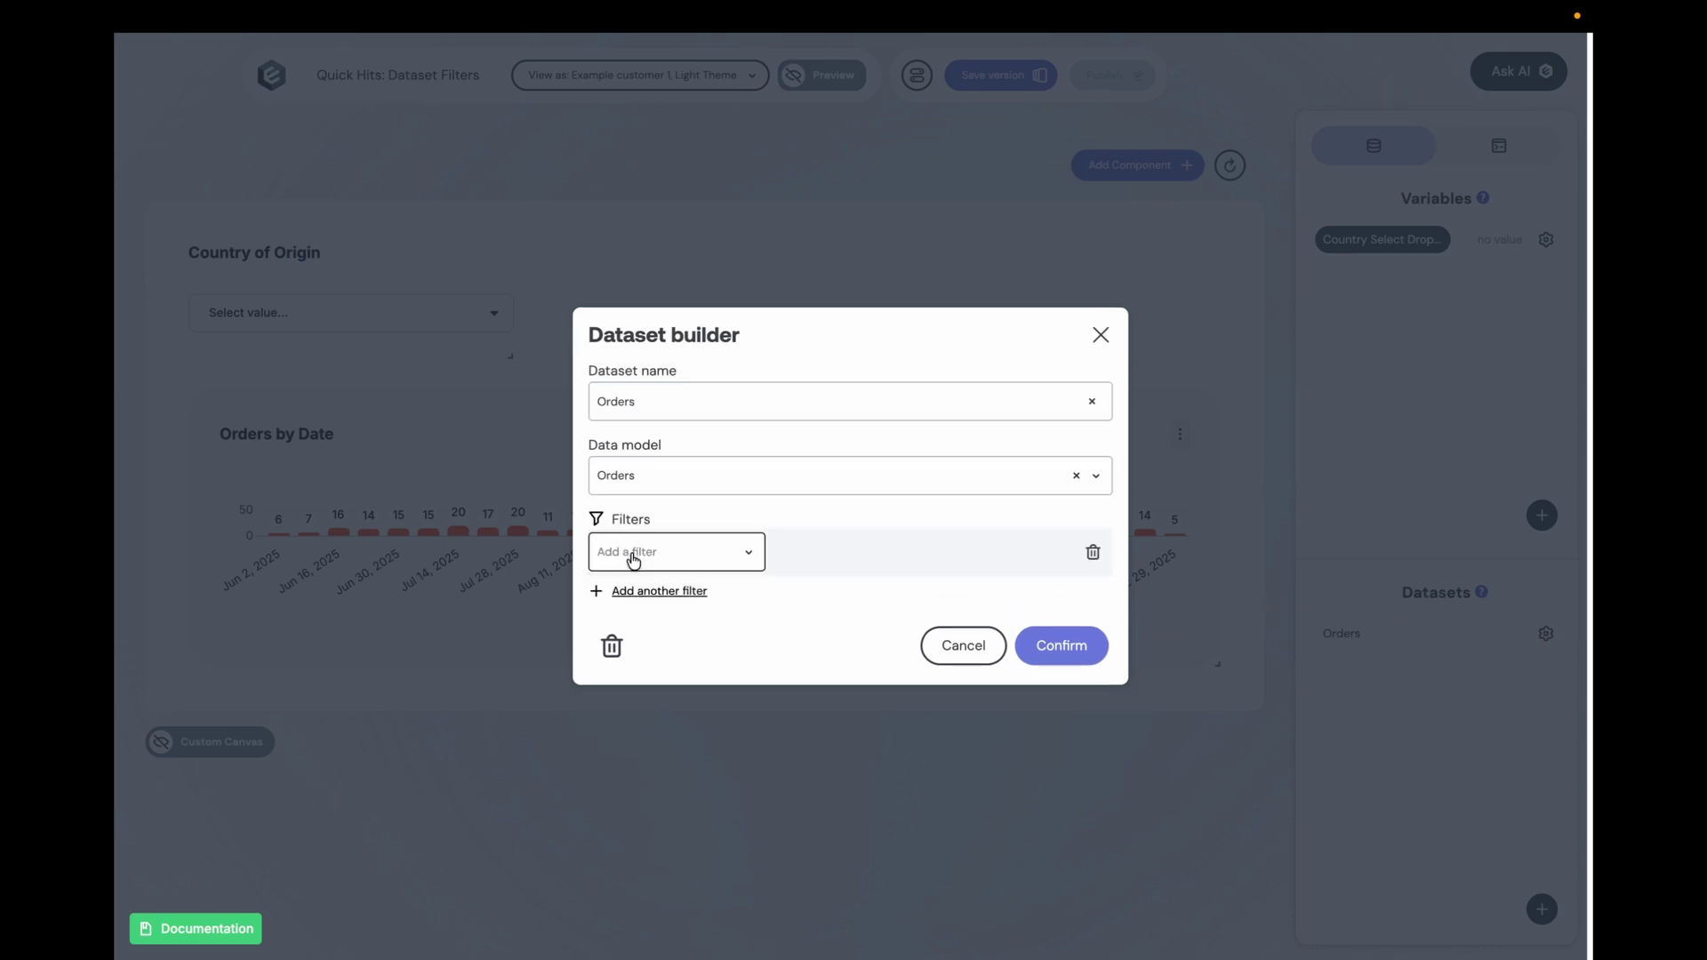
left_click(632, 559)
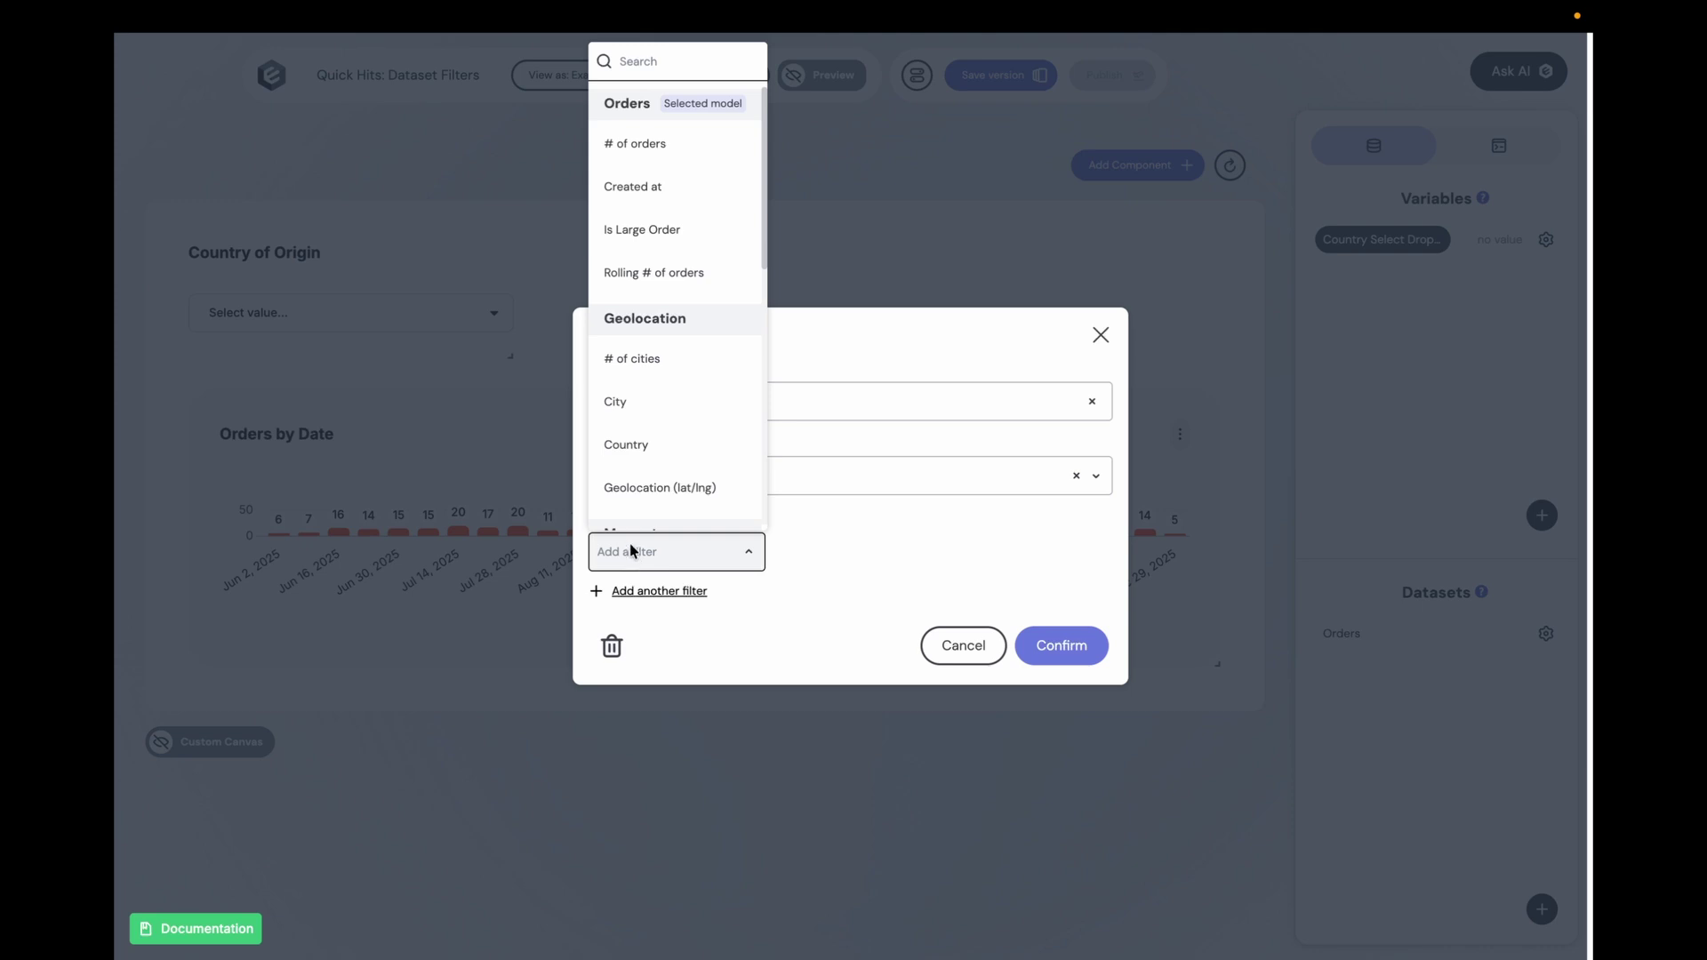
scroll(640, 502, "down", 2)
scroll(654, 489, "down", 2)
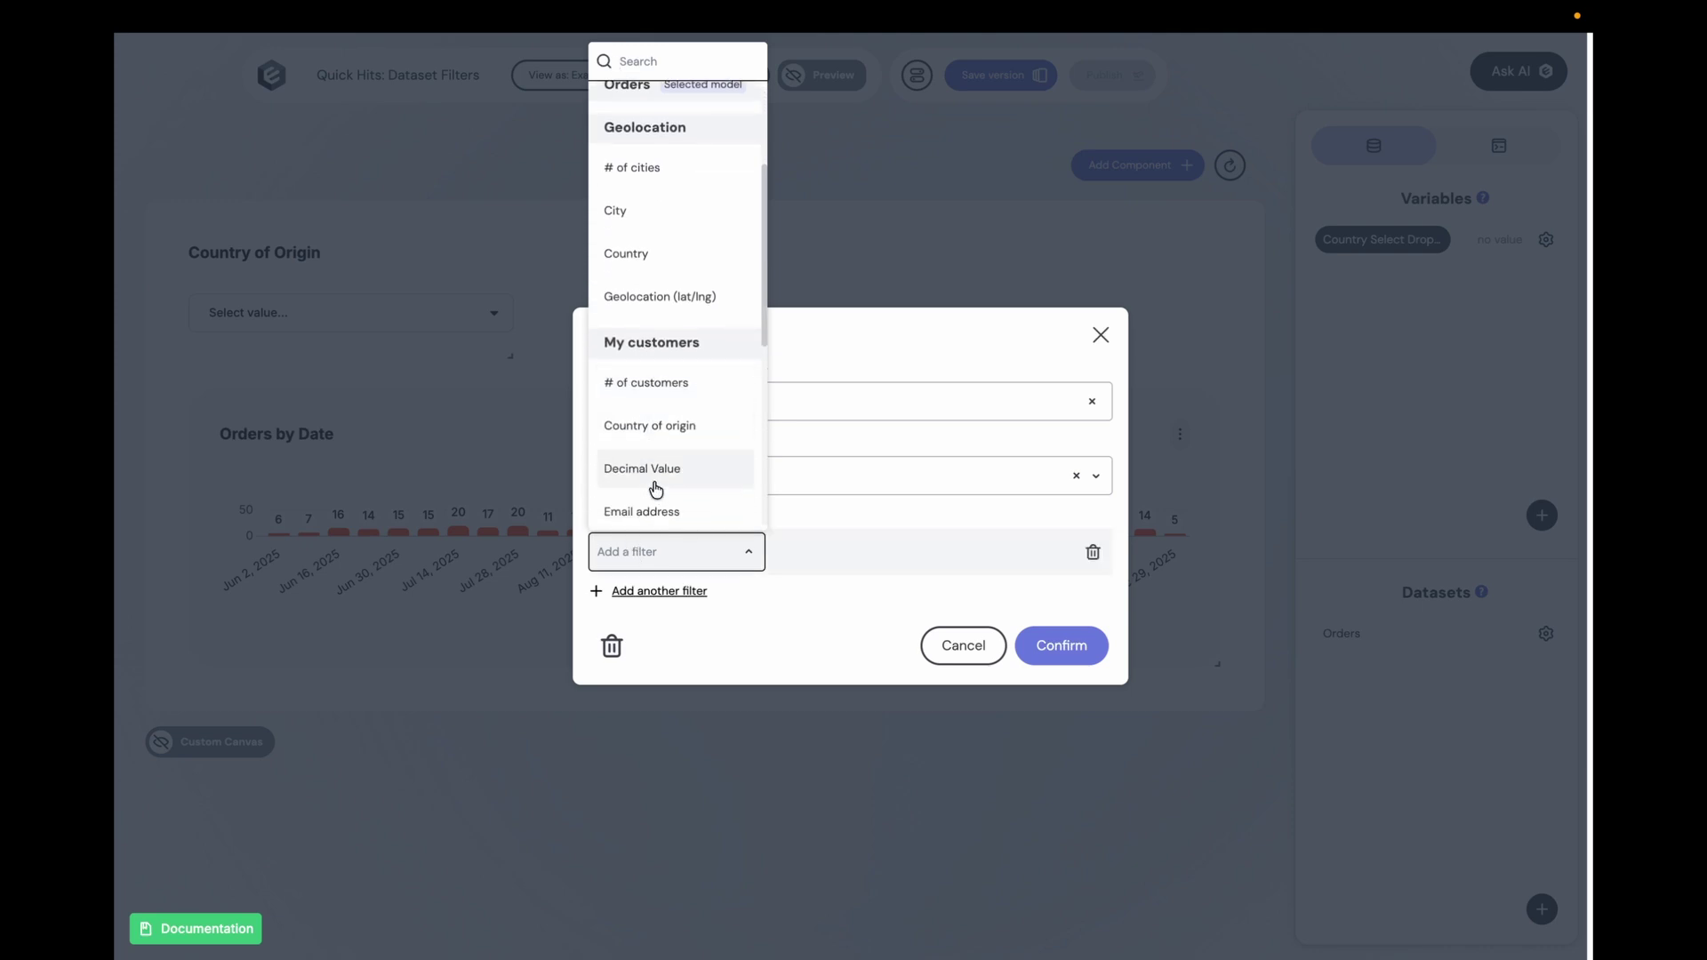
left_click(648, 429)
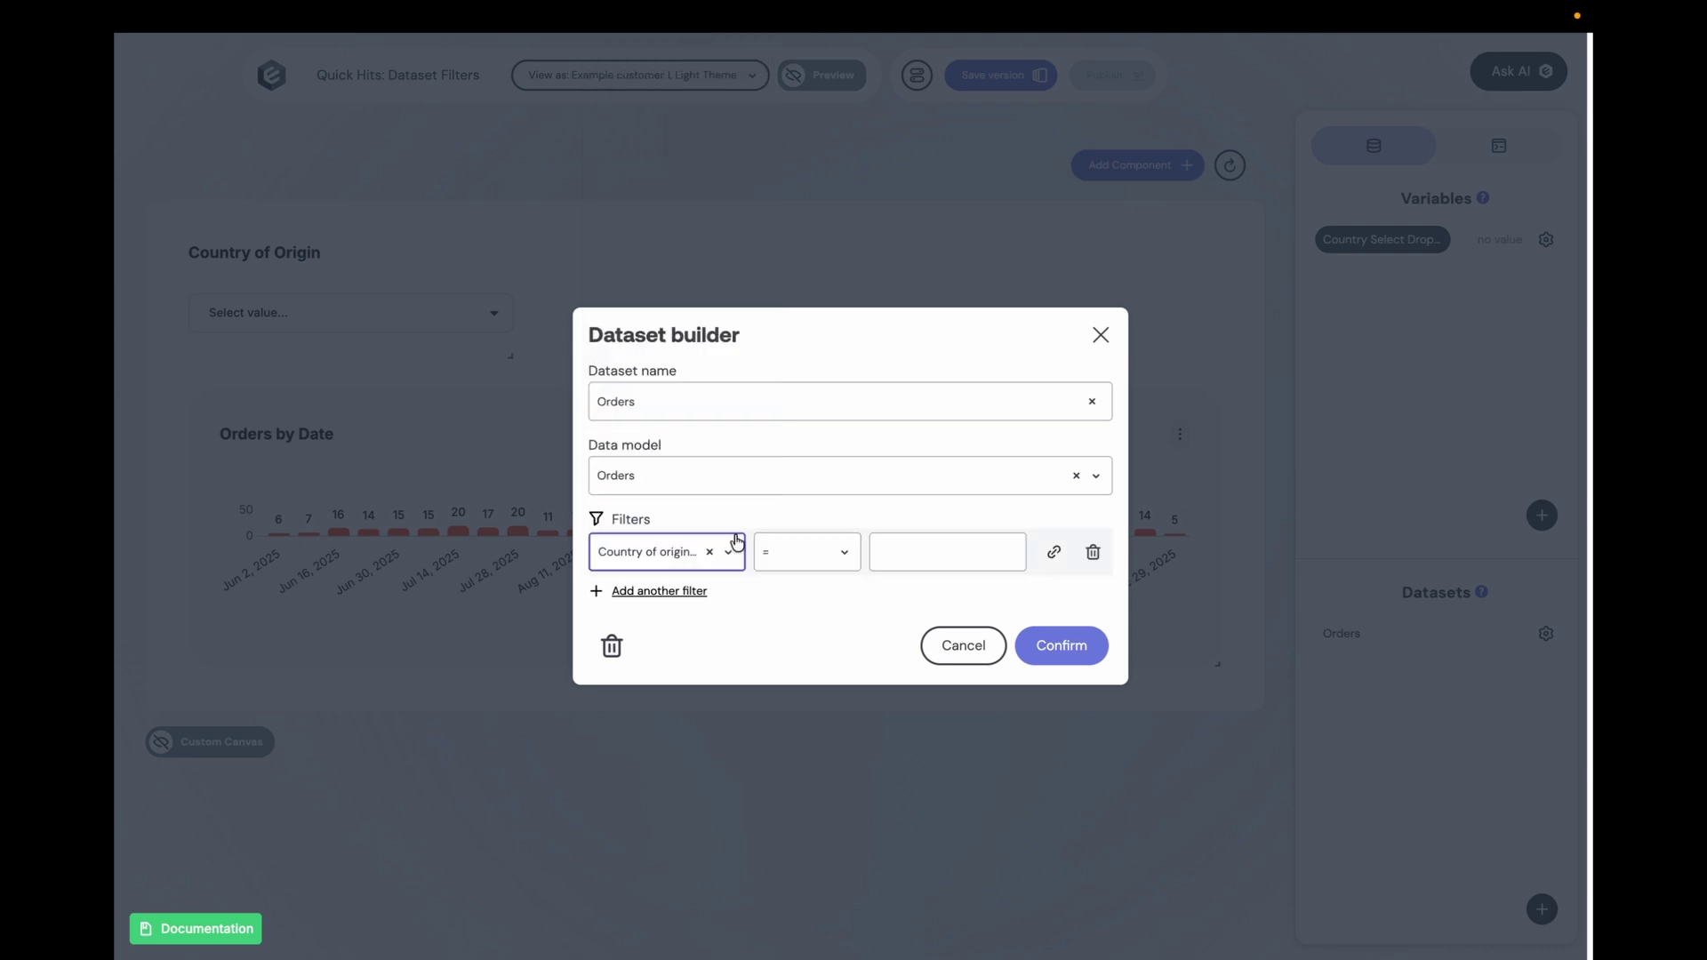
Step: Link the Country of origin filter's value to the Country Select Dropdown variable and save the Orders dataset
left_click(932, 551)
left_click(967, 505)
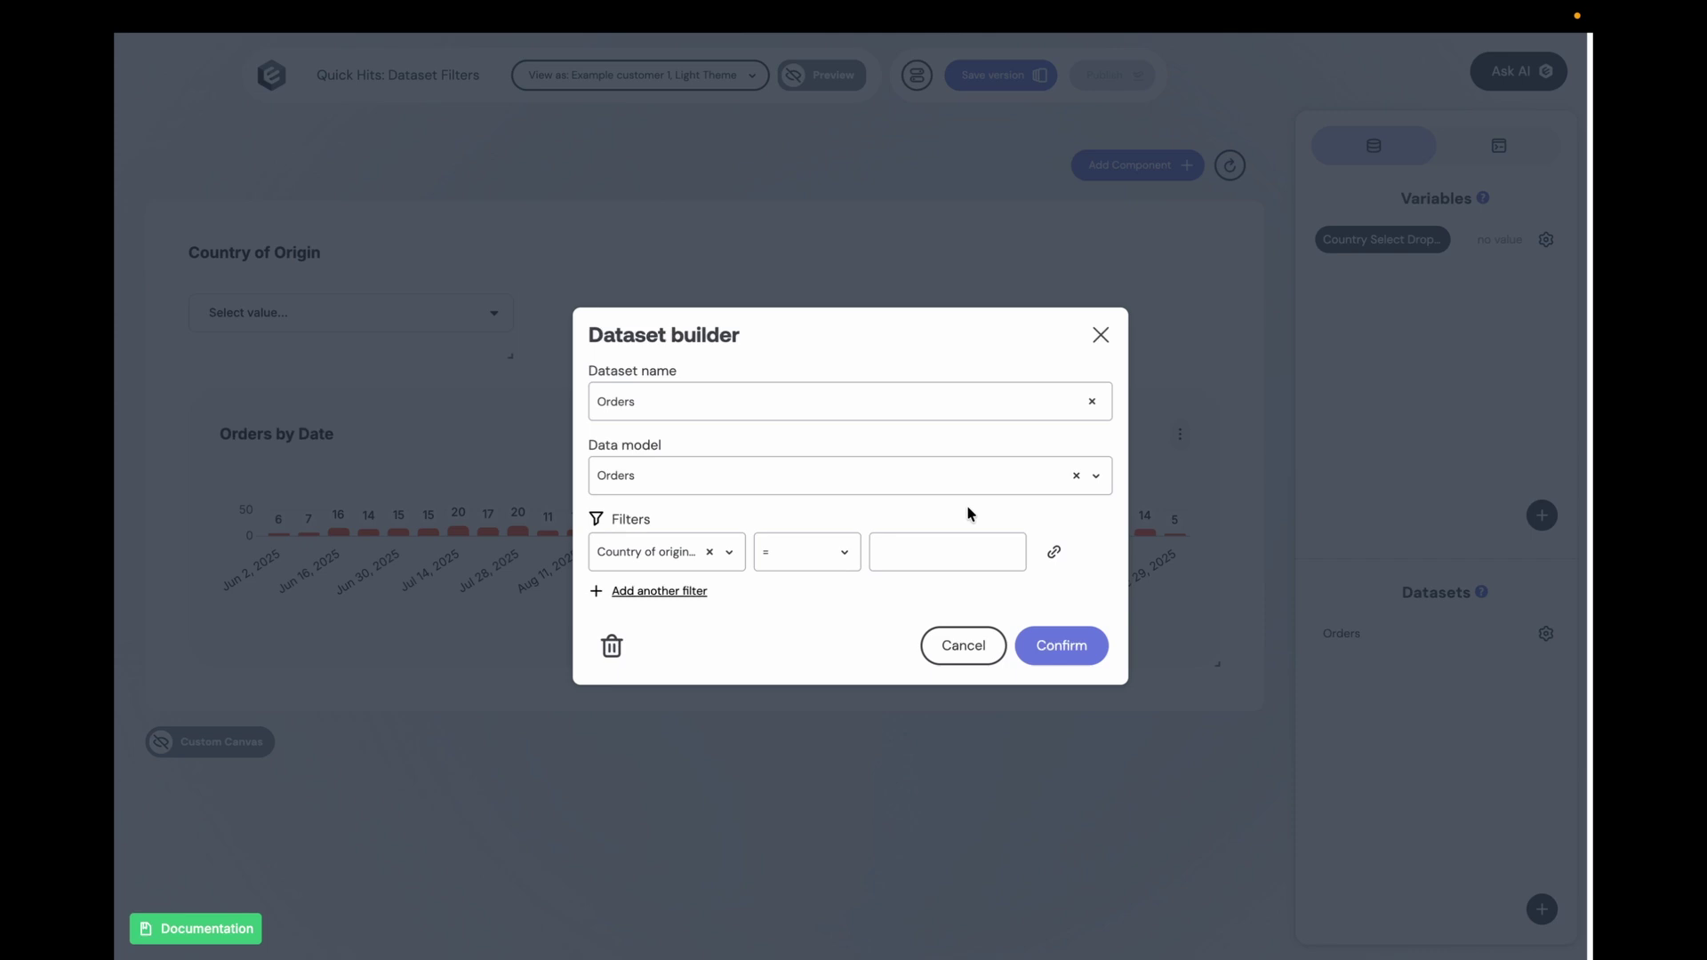
left_click(1052, 557)
left_click(950, 553)
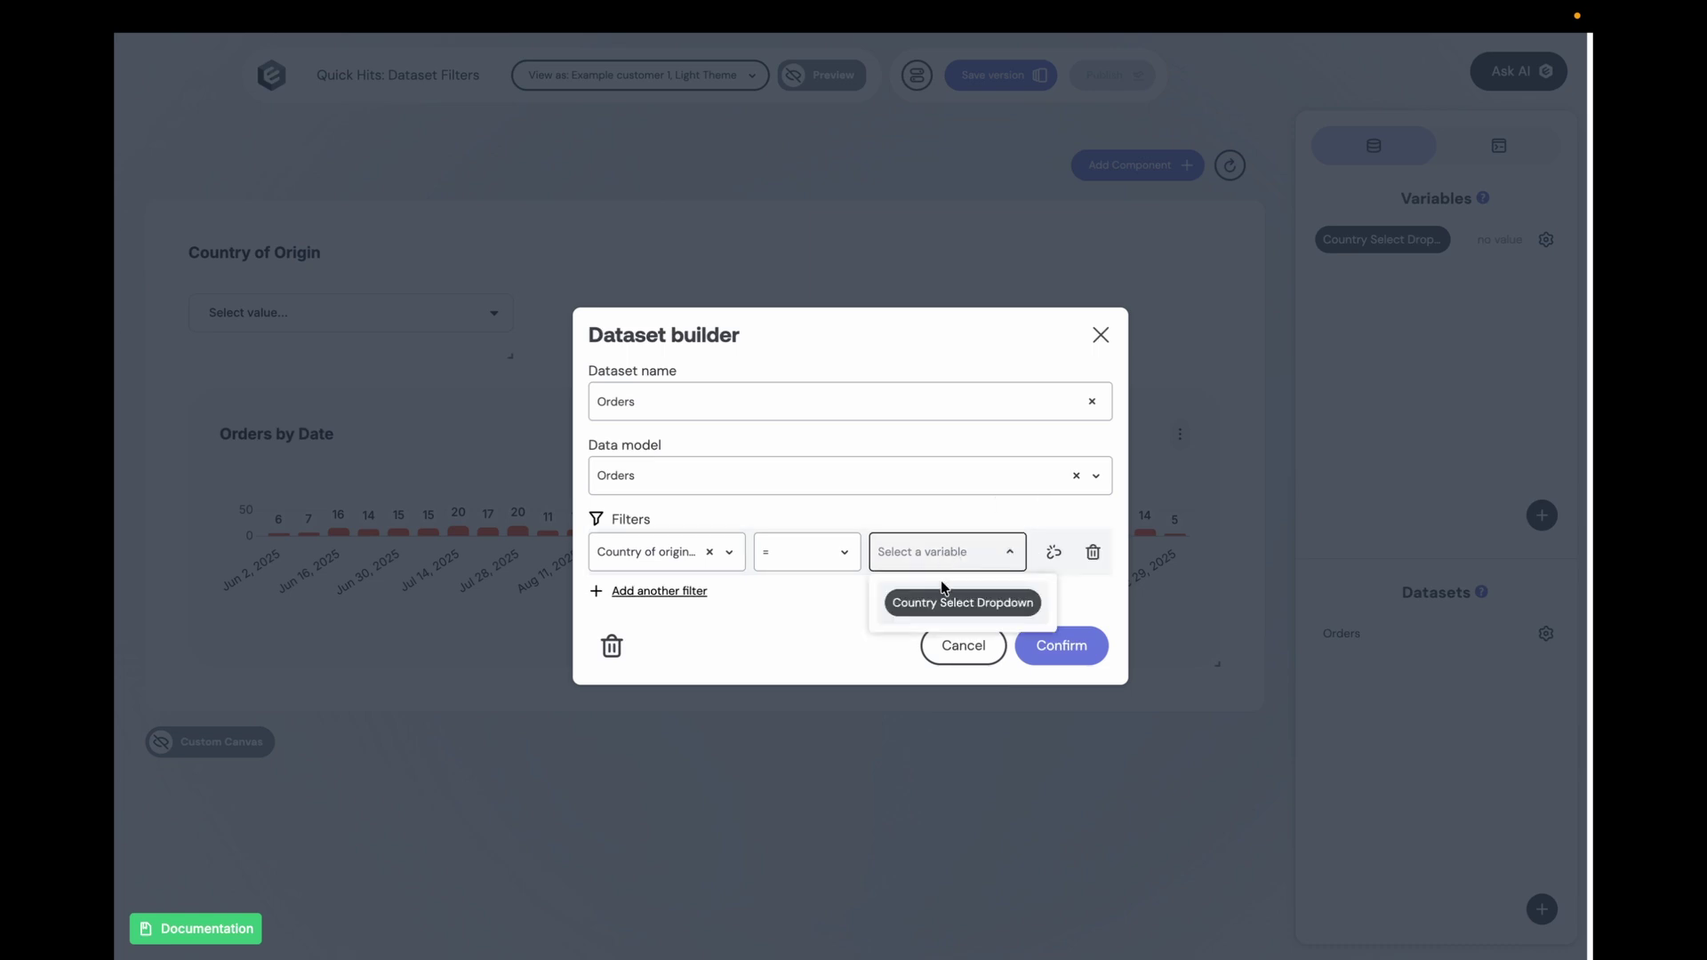
left_click(954, 608)
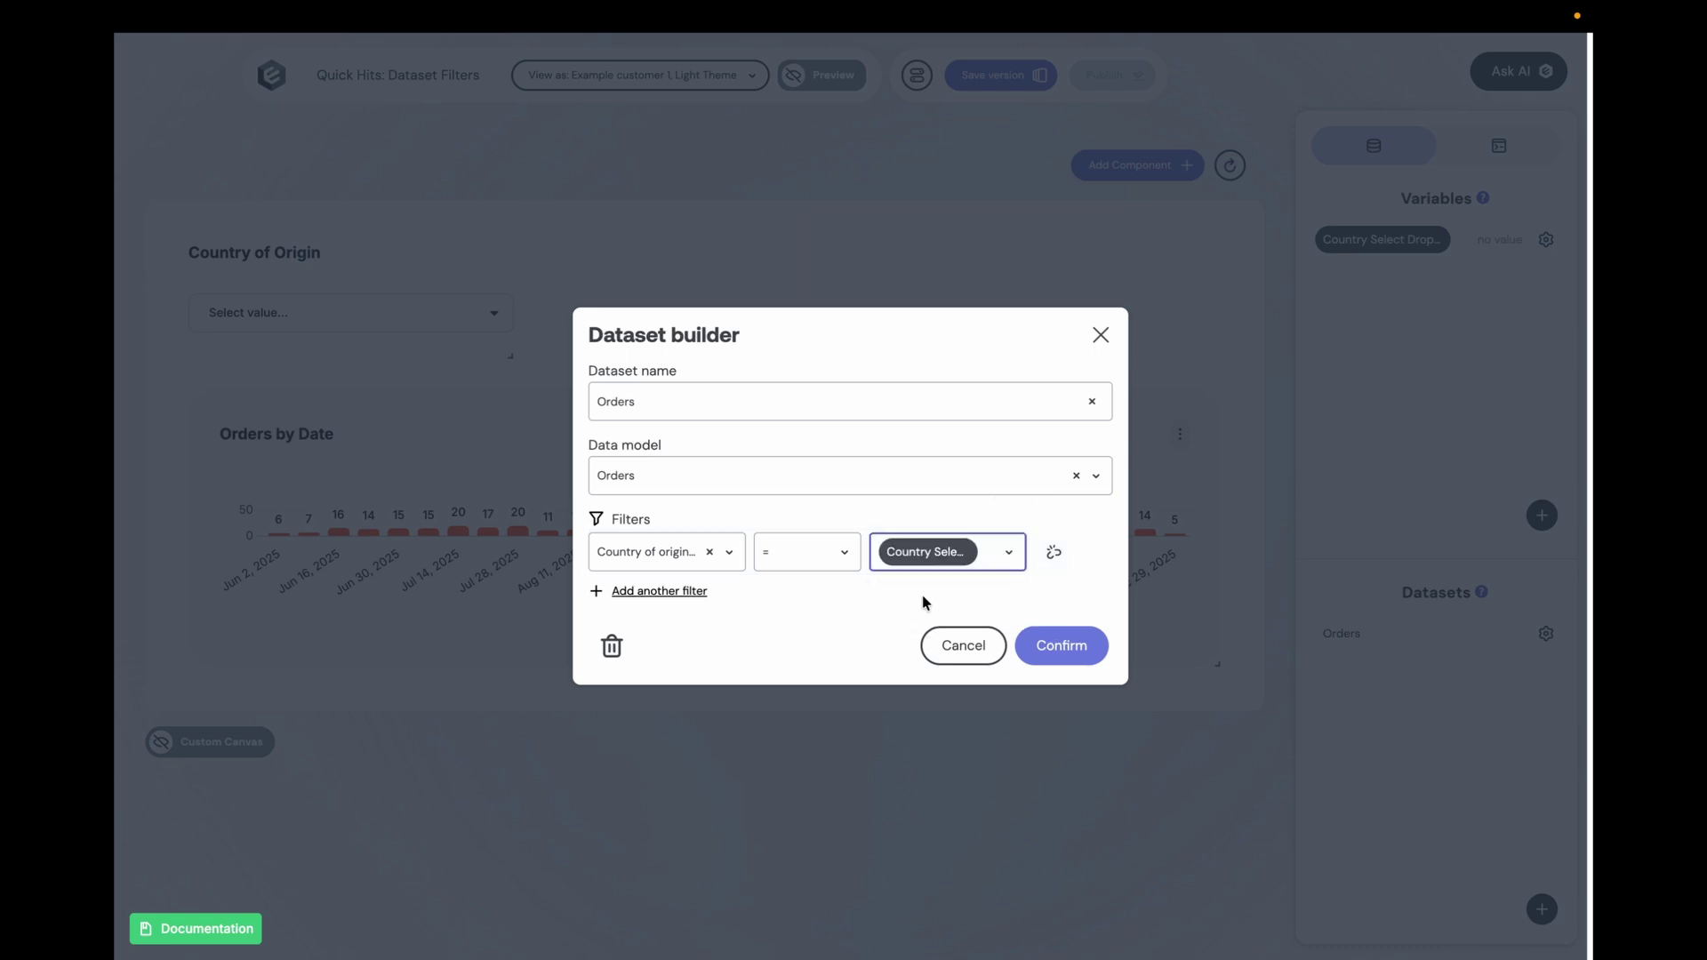
left_click(1061, 646)
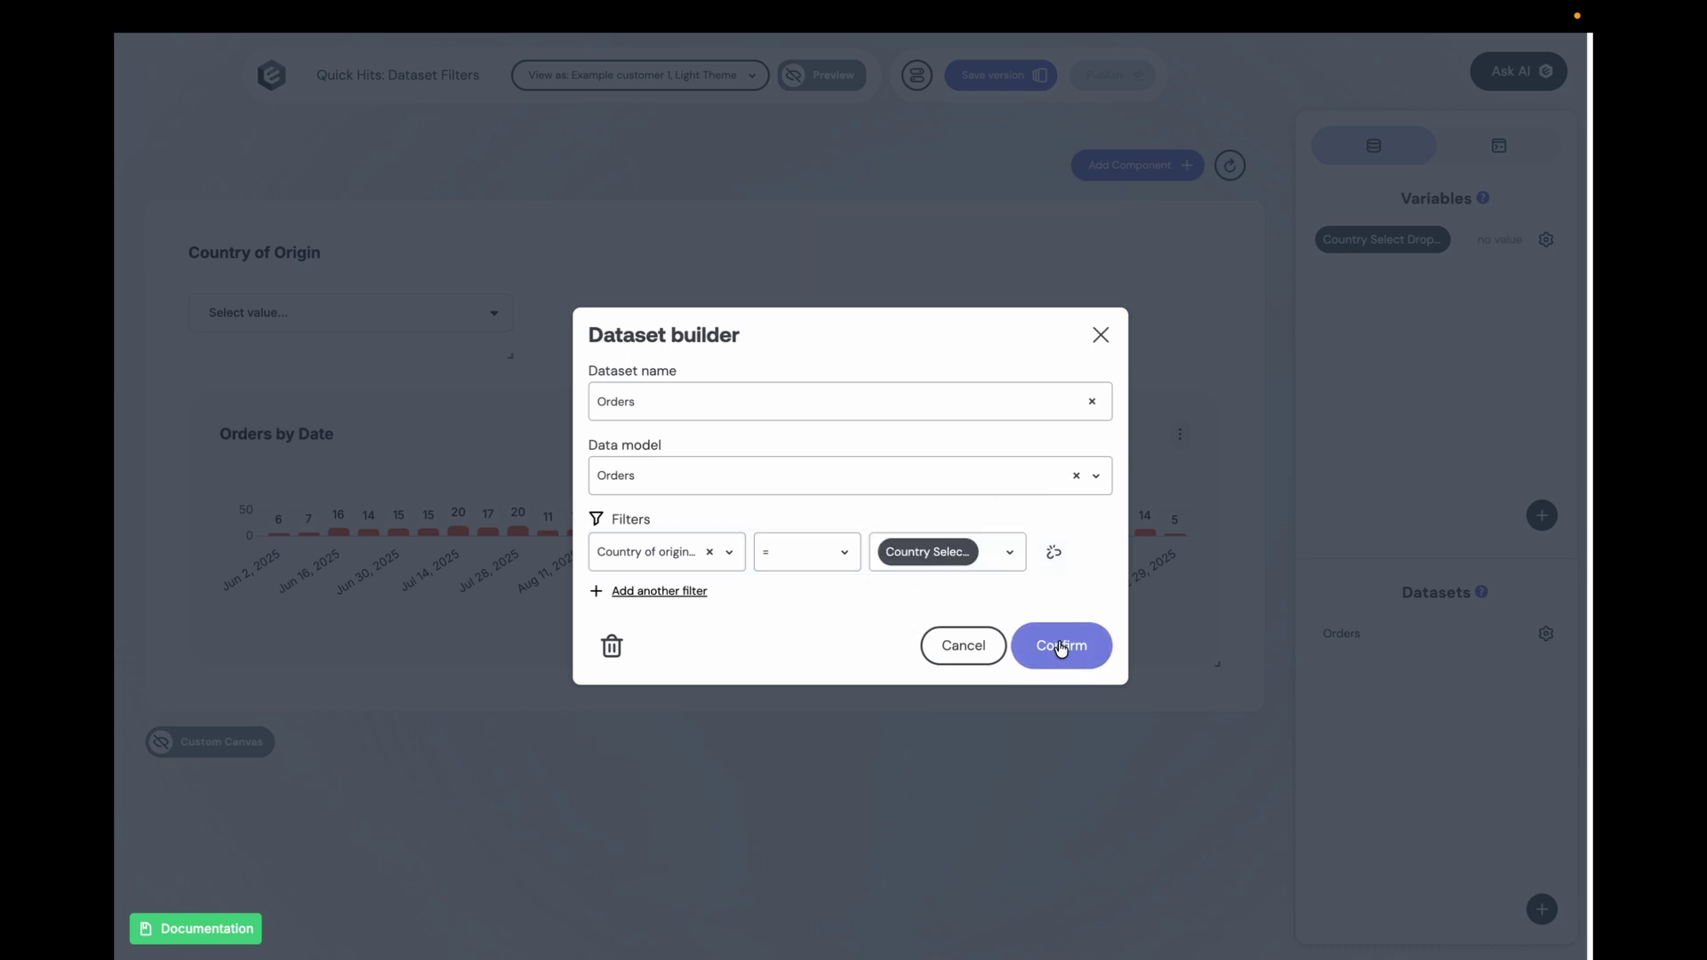
left_click(791, 249)
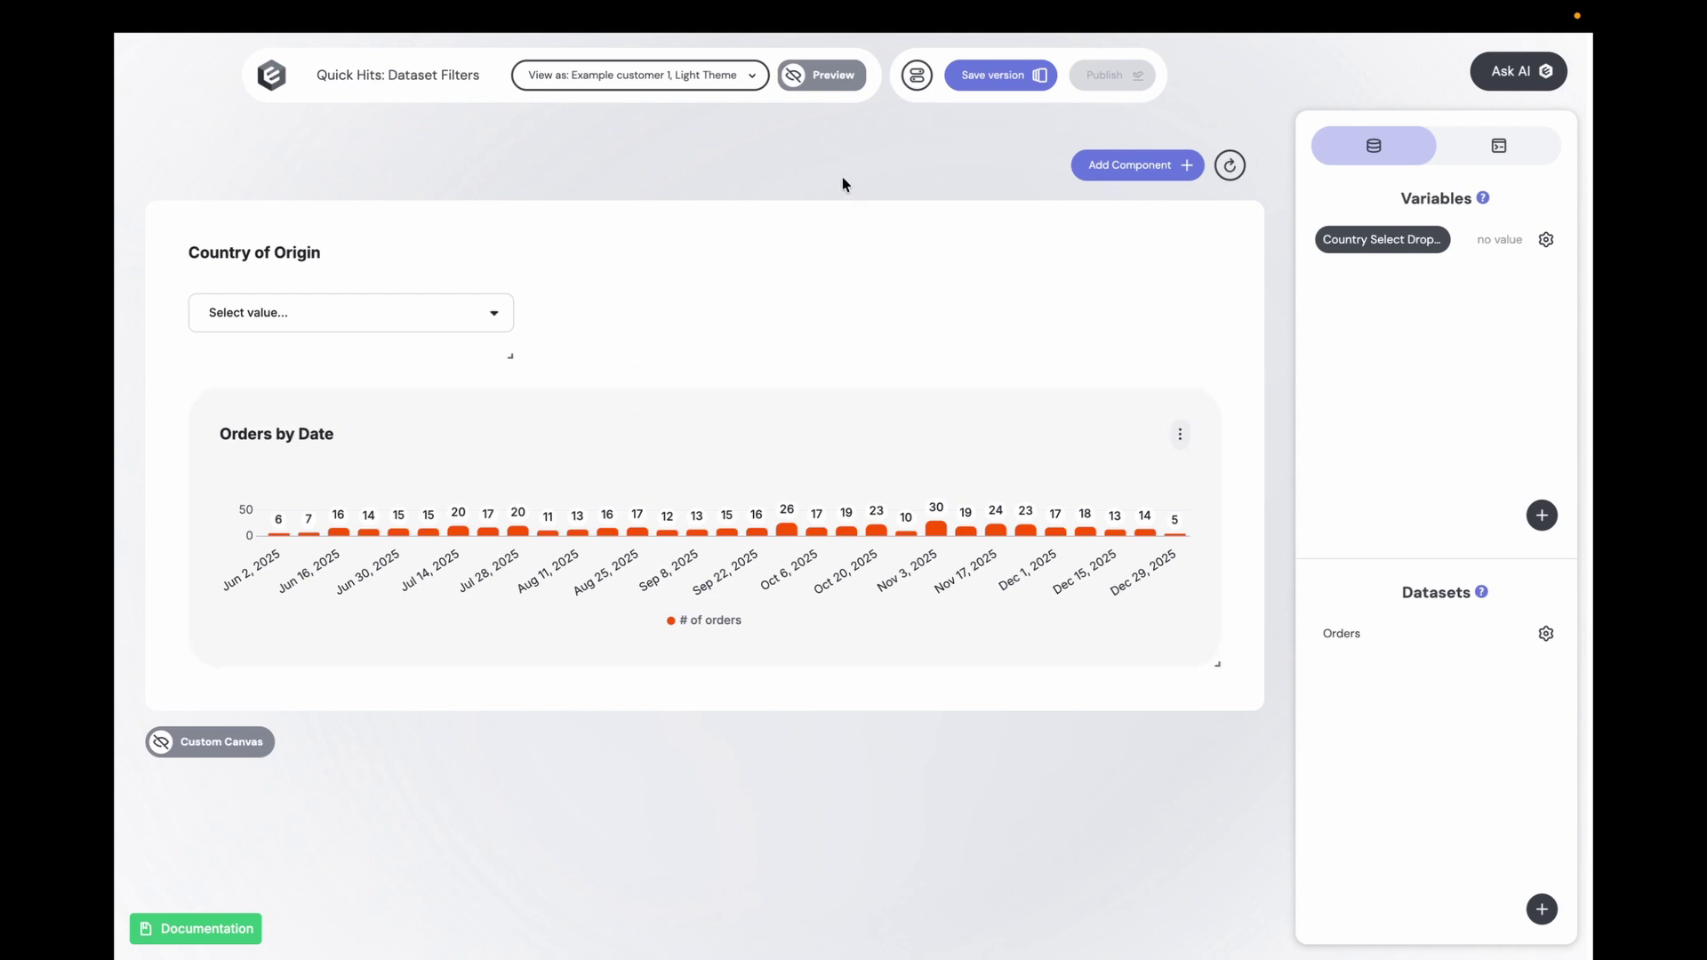
Step: Preview the dashboard and test the Country of Origin dropdown with Australia and New Zealand, clearing each selection
left_click(814, 75)
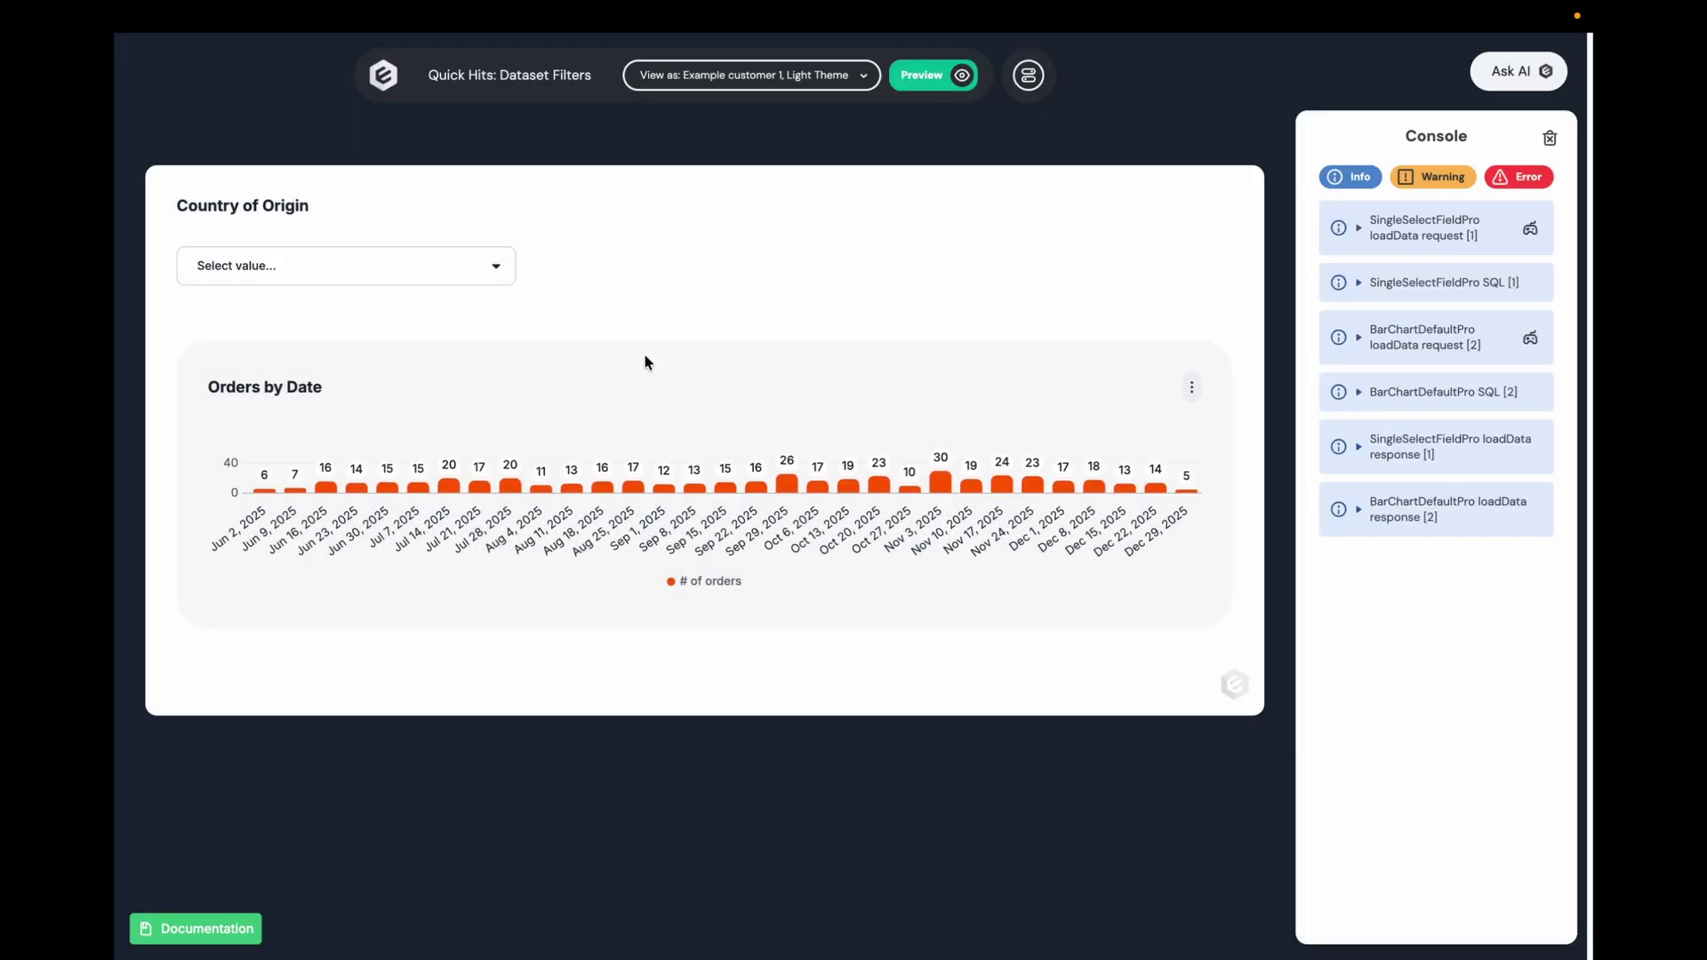
left_click(365, 266)
left_click(234, 356)
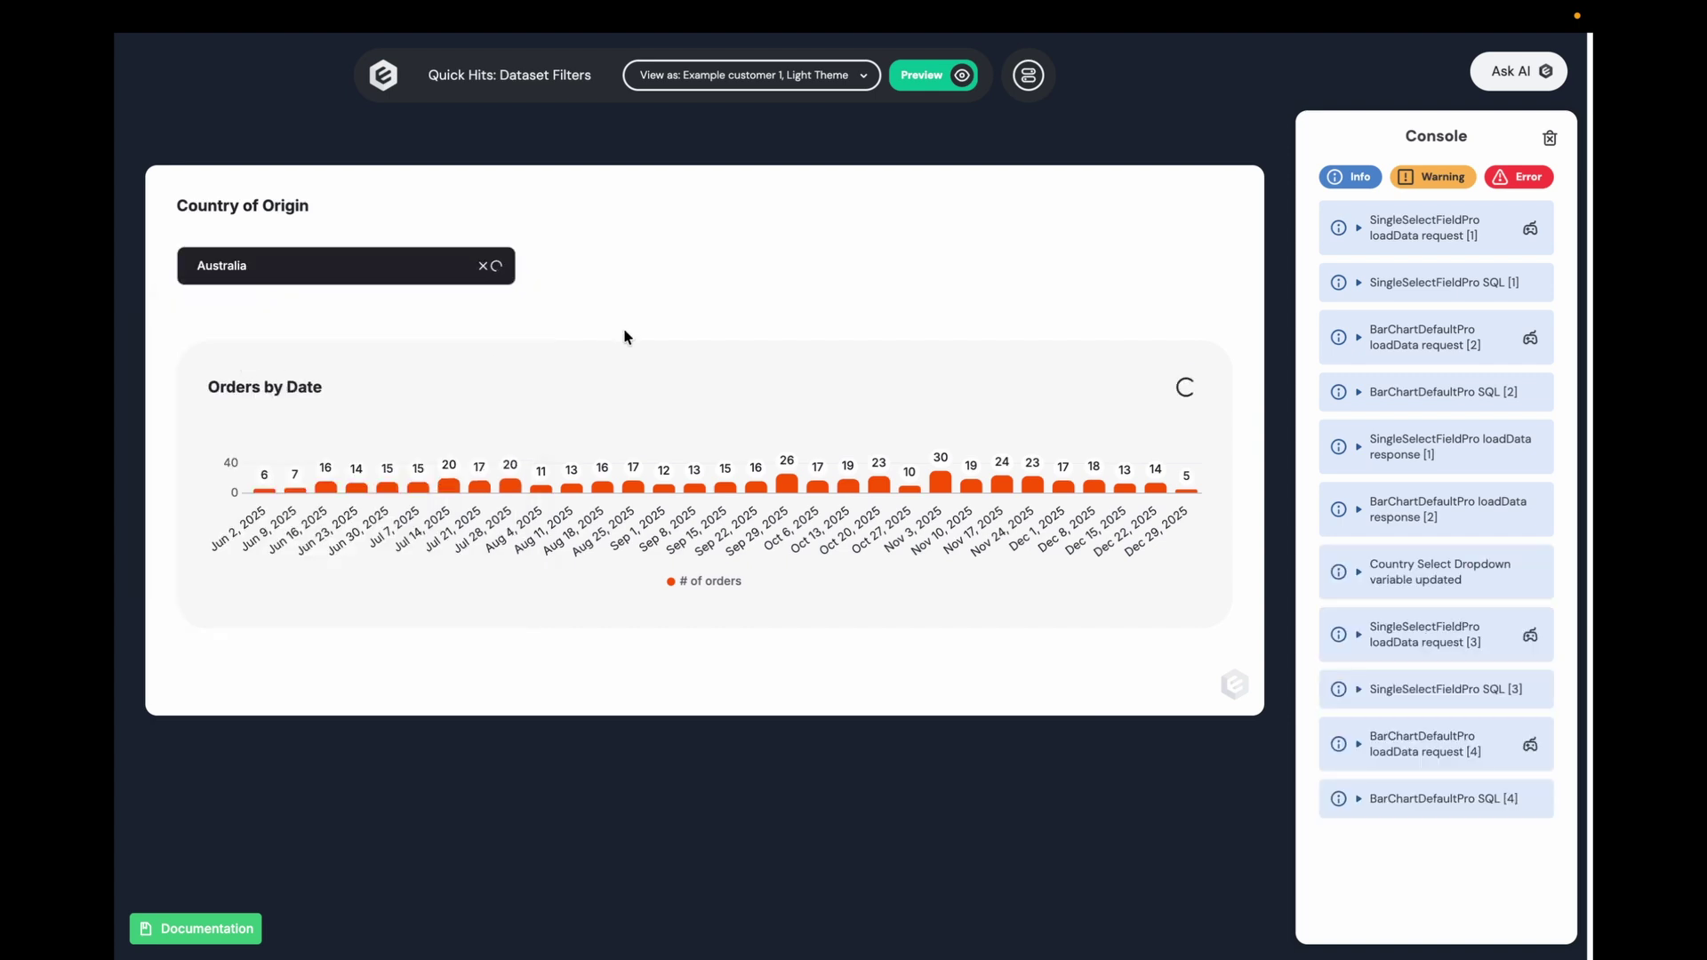
left_click(483, 266)
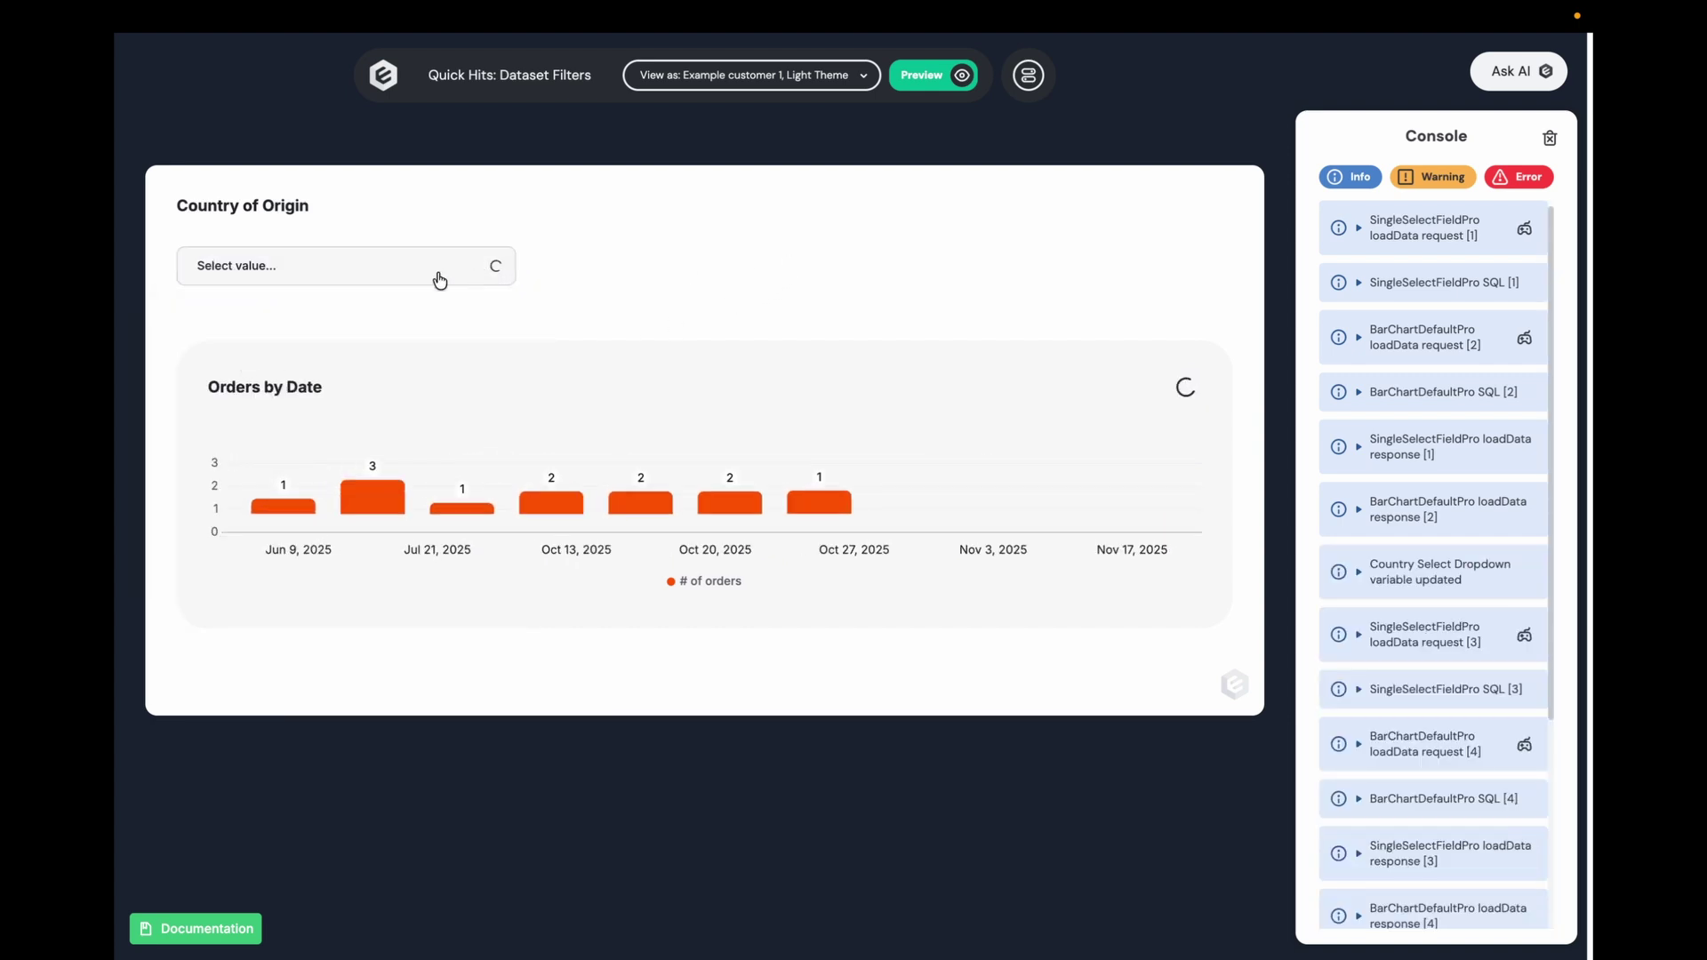
left_click(374, 278)
left_click(266, 510)
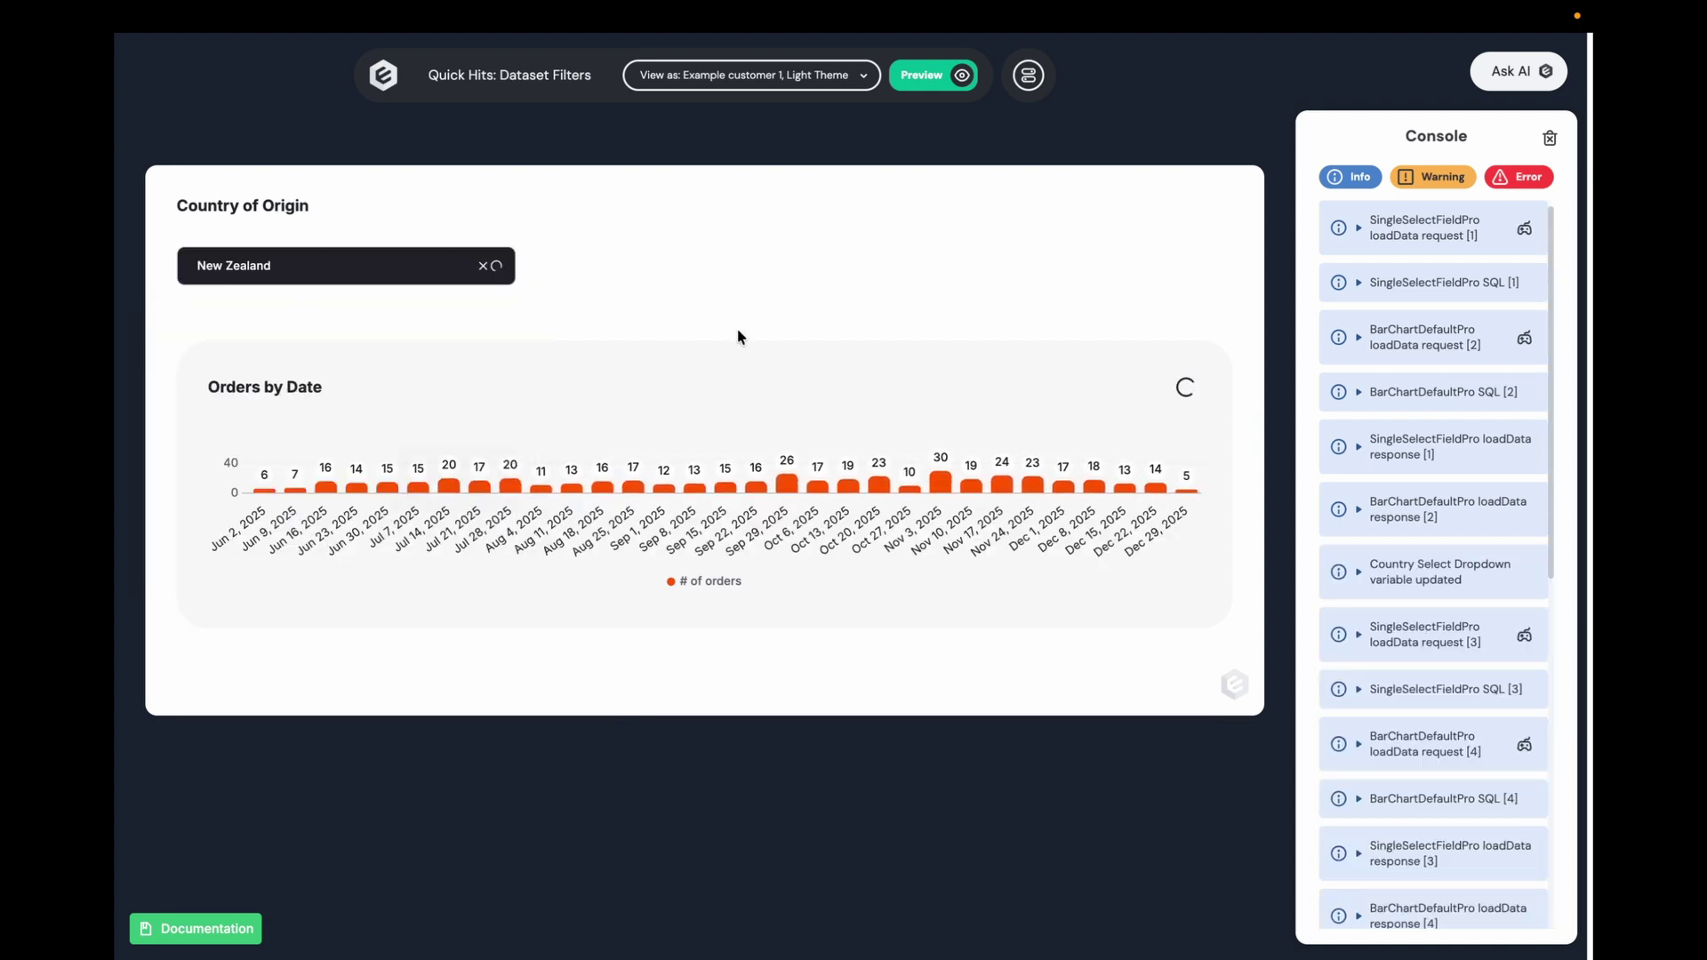
left_click(482, 266)
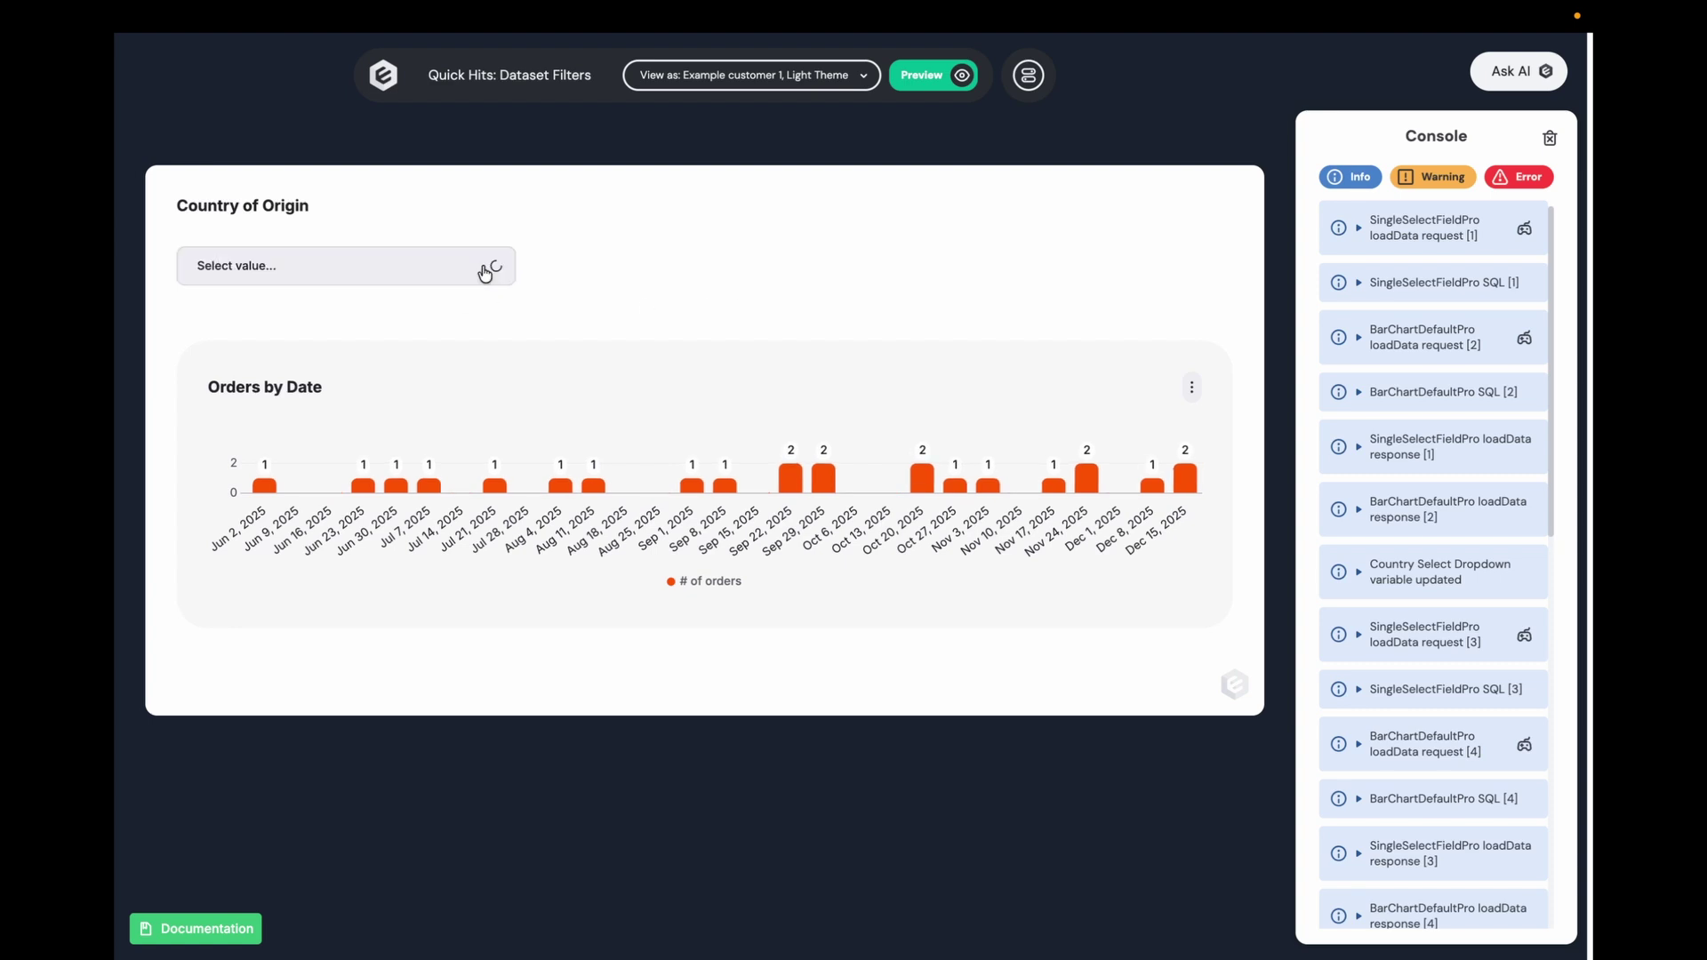
Step: Test the orders chart with United Kingdom, clear that selection, and choose United States as the country of origin
left_click(333, 273)
left_click(255, 543)
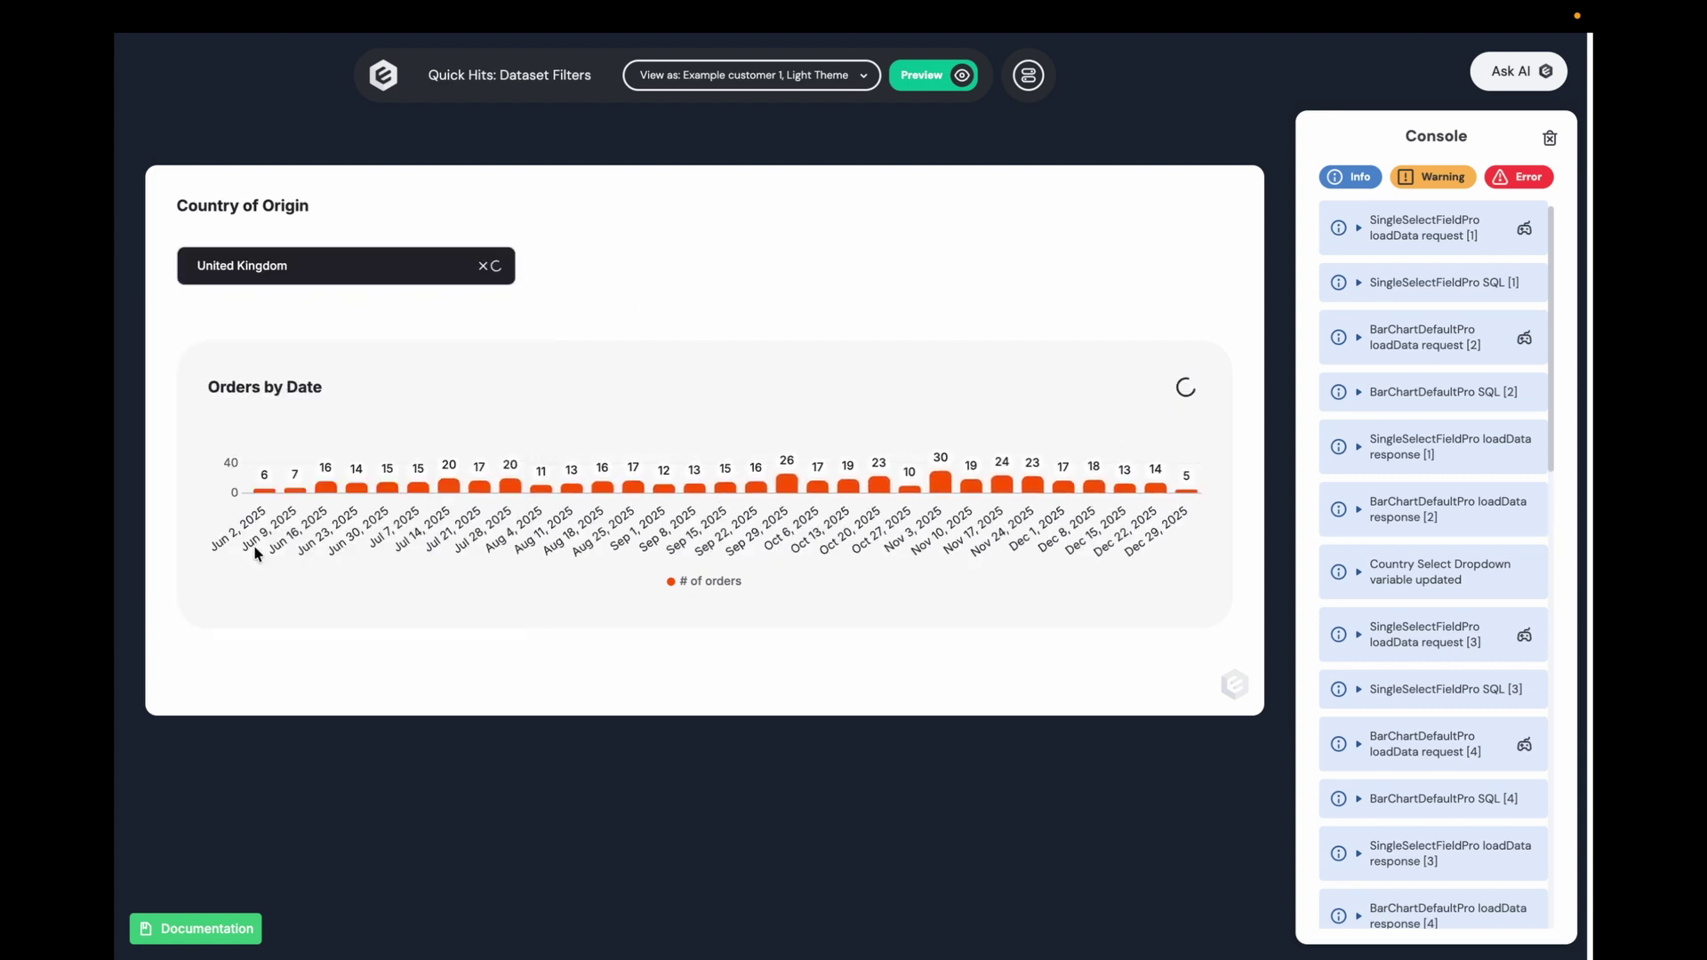
left_click(484, 267)
left_click(321, 273)
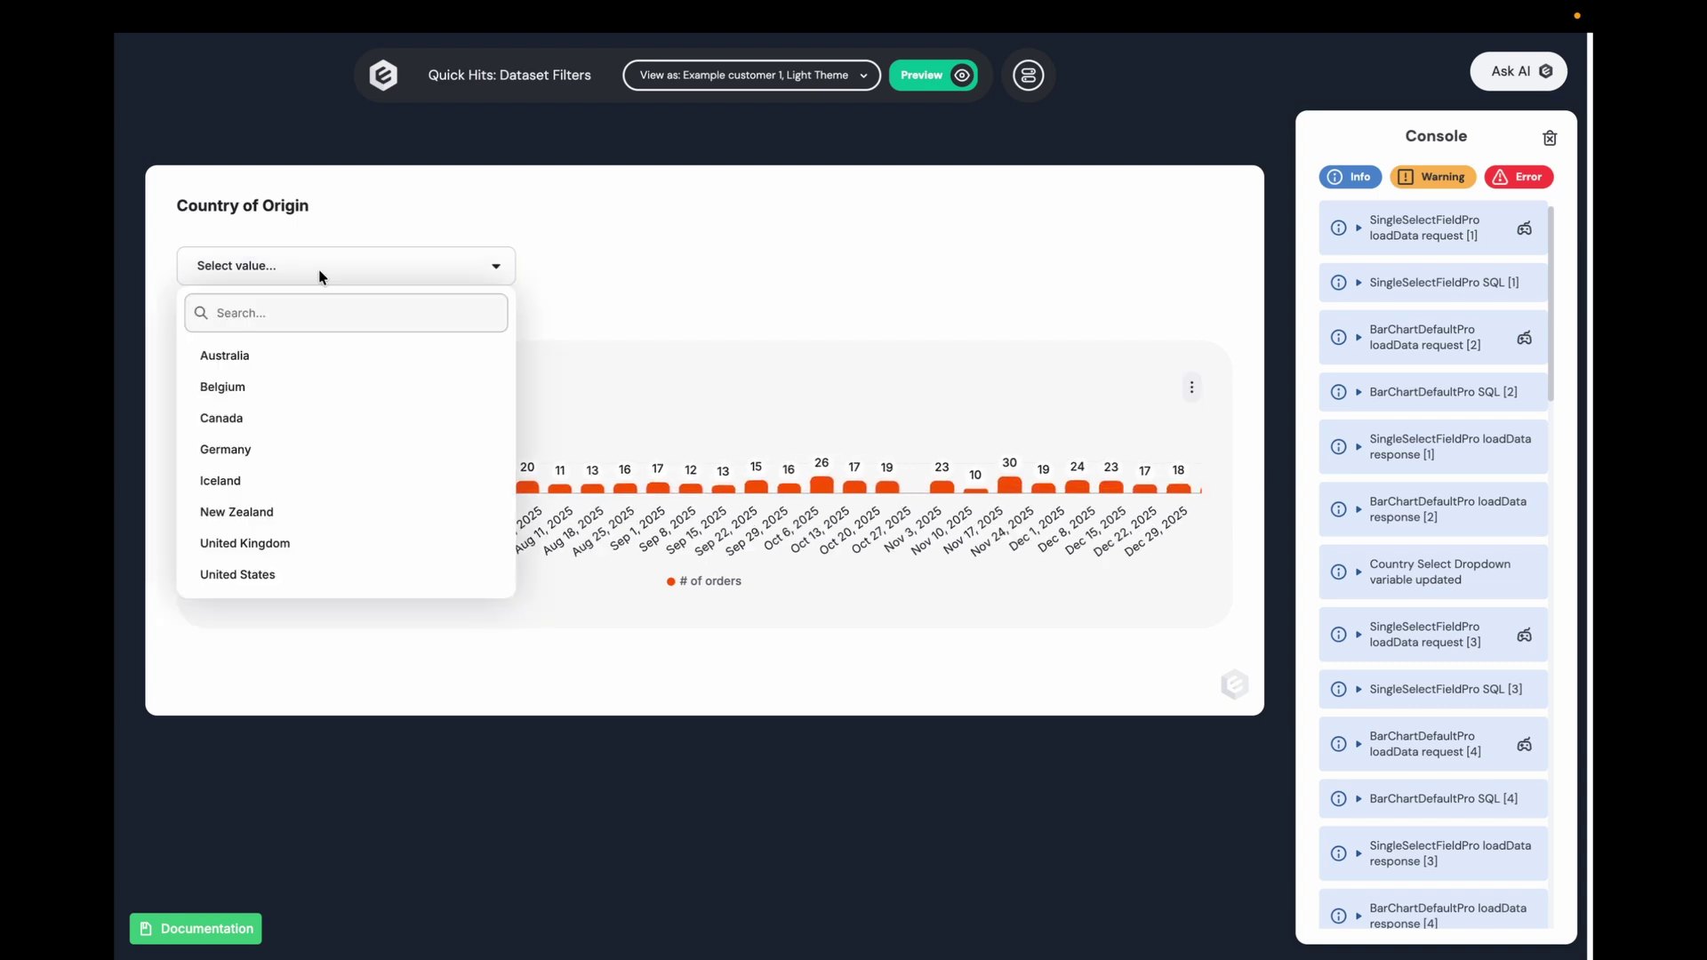
left_click(249, 576)
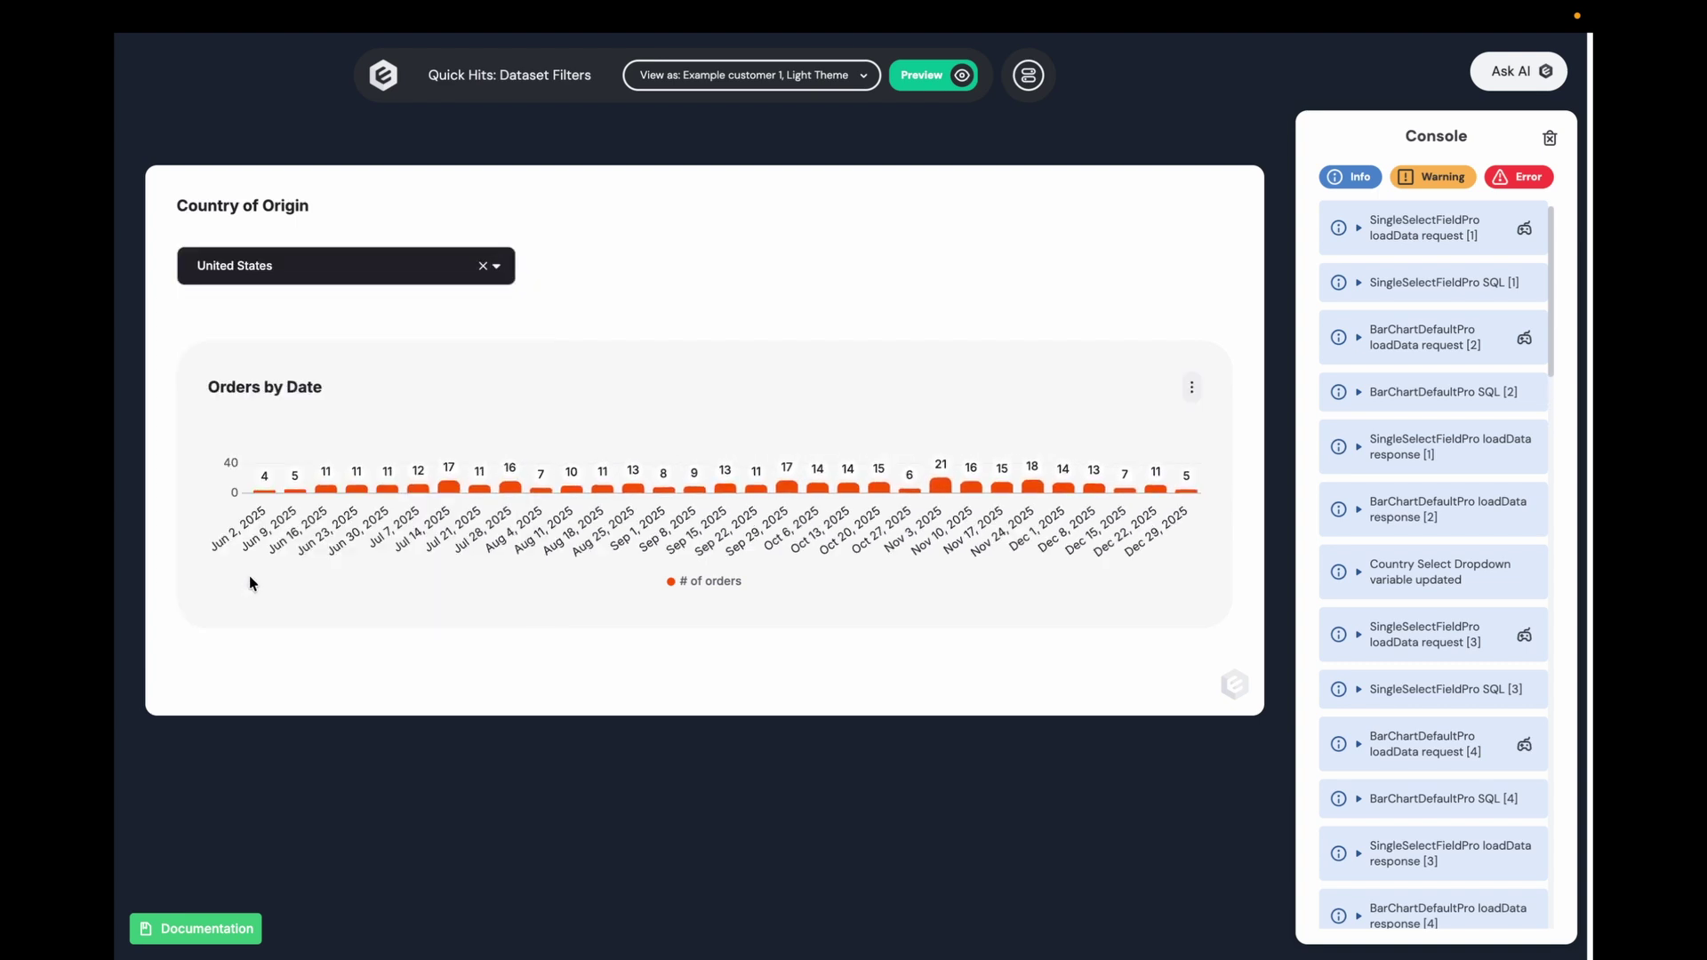